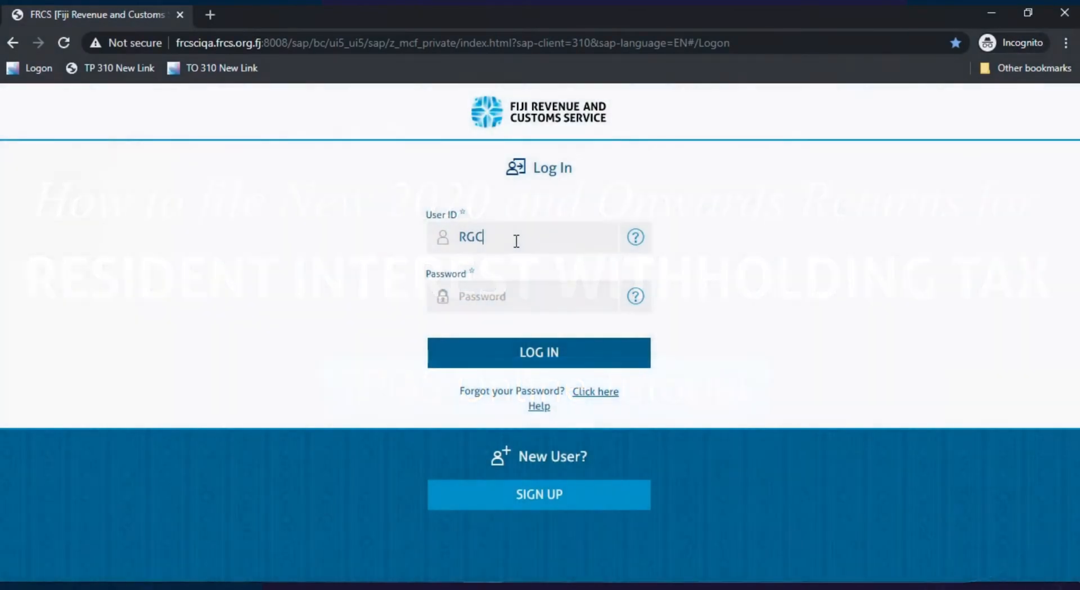
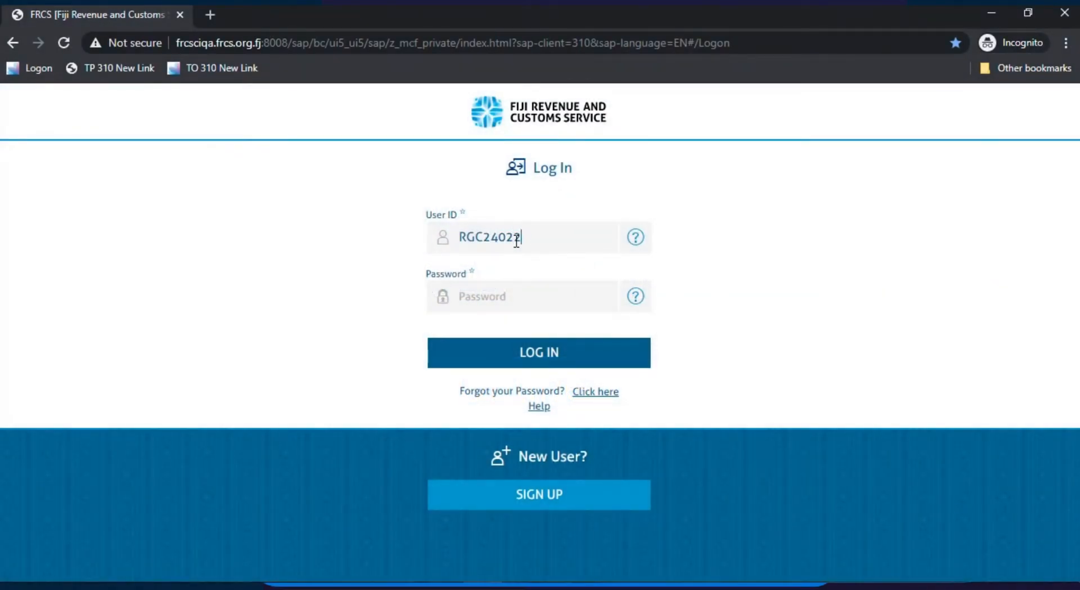
Step: Log in to the taxpayer portal by entering the user ID and the account password
{"action": "left_click", "coordinate": [536, 282]}
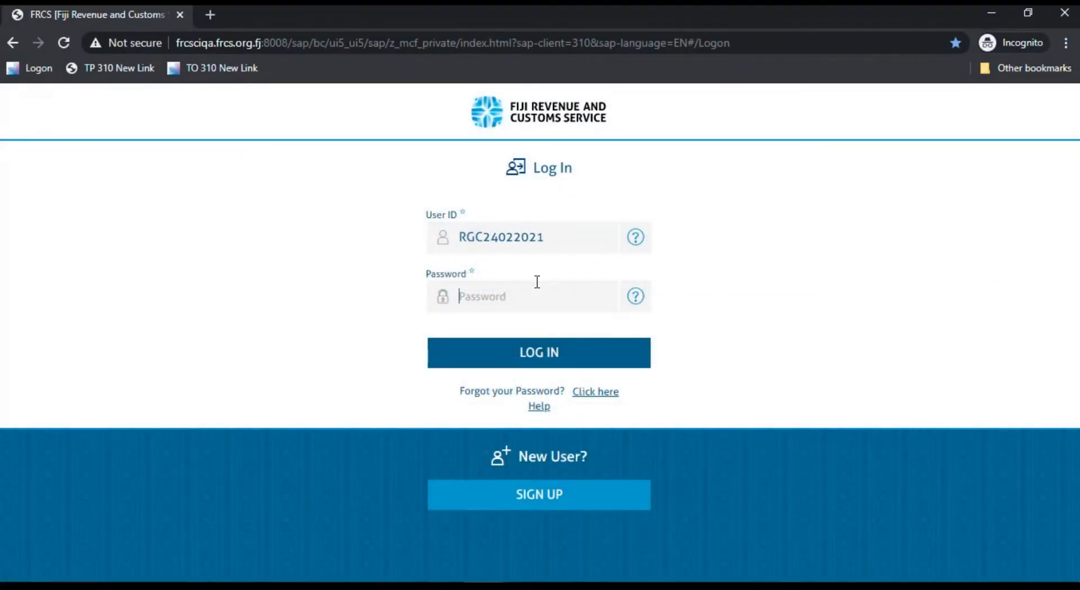
{"action": "type", "text": "•••••••••"}
{"action": "key", "text": "Return"}
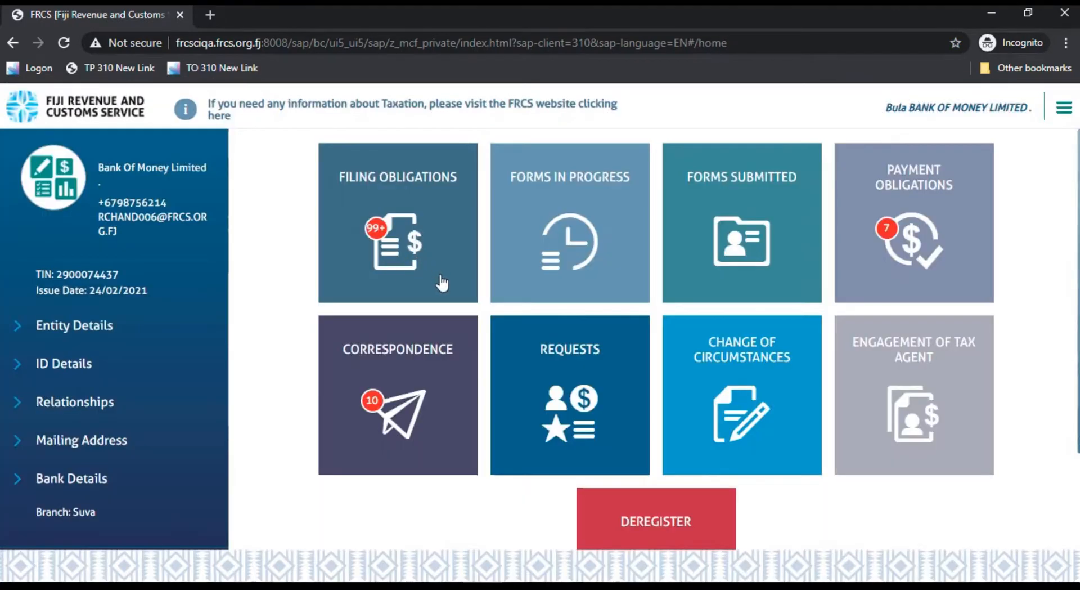
Step: Create a Resident Interest Withholding Tax Summary filing obligation for March 2020
{"action": "left_click", "coordinate": [436, 235]}
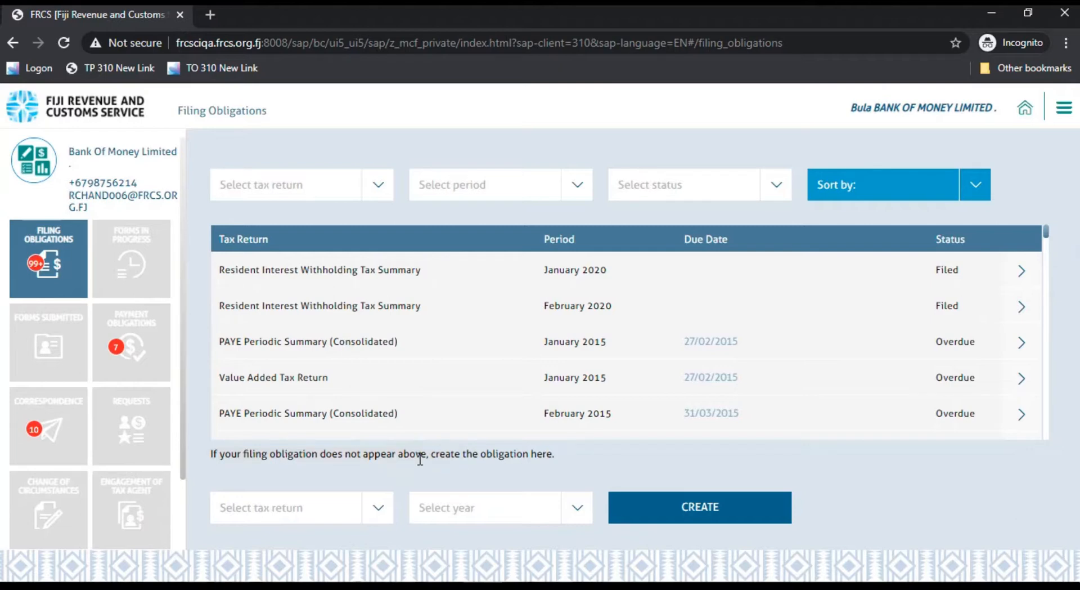
{"action": "left_click", "coordinate": [386, 510]}
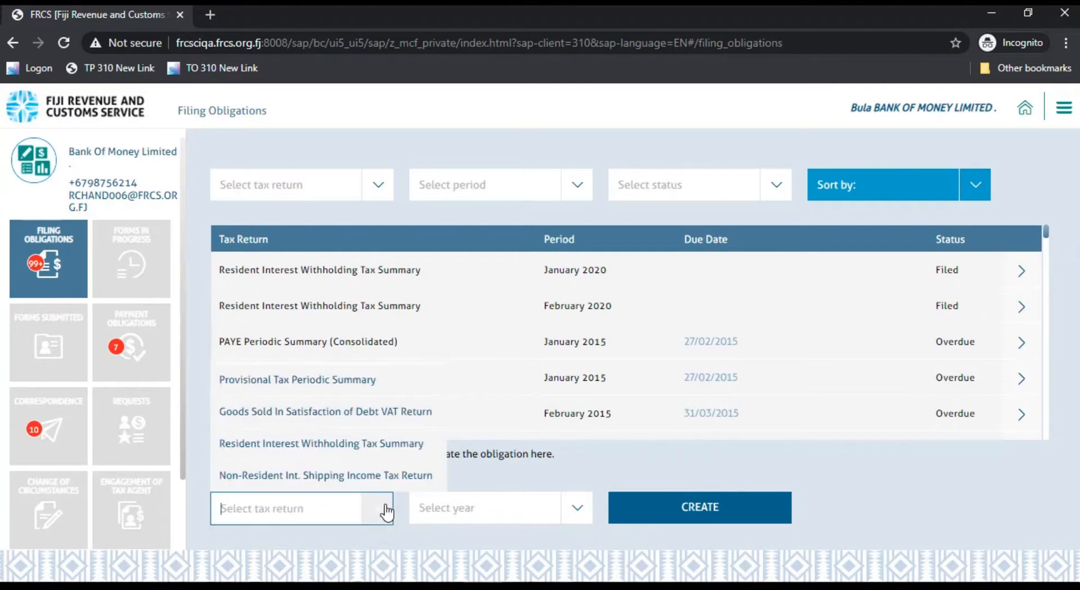
{"action": "left_click", "coordinate": [345, 444]}
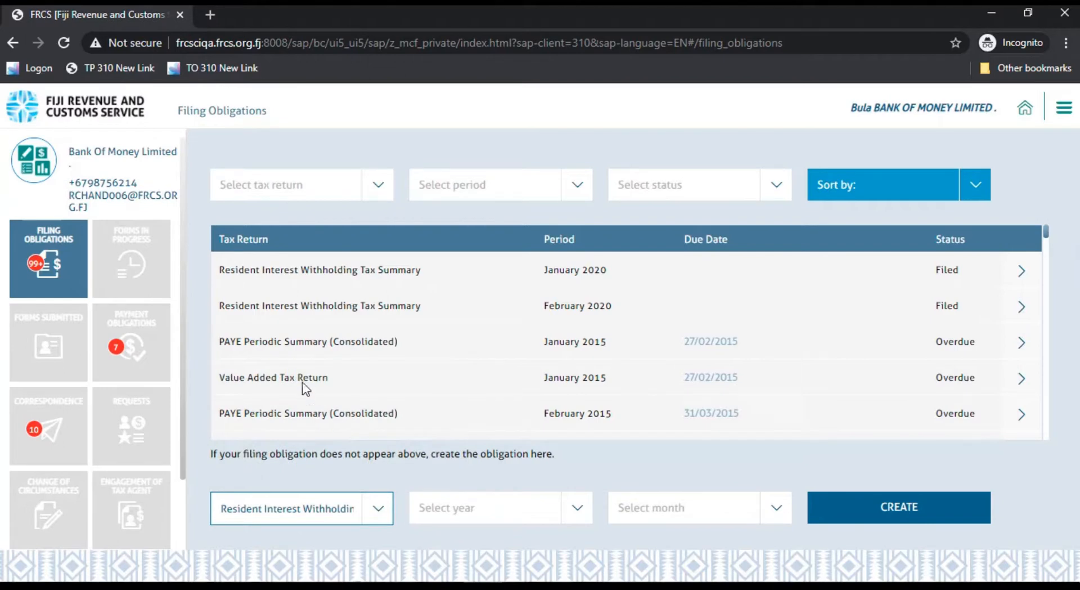
{"action": "left_click", "coordinate": [585, 510]}
{"action": "left_click", "coordinate": [441, 446]}
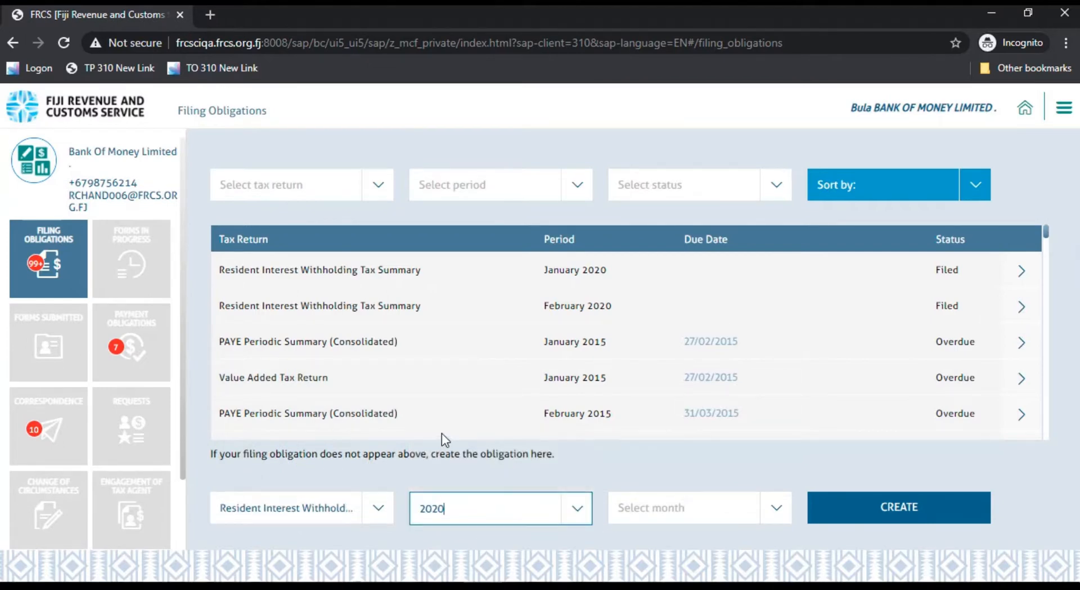
{"action": "left_click", "coordinate": [775, 508]}
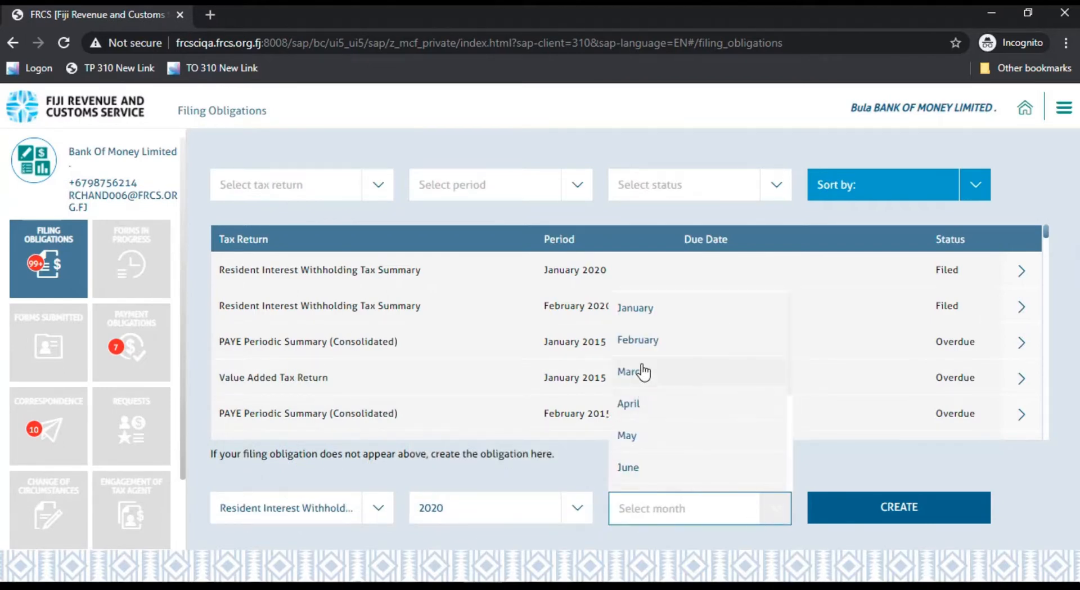
{"action": "left_click", "coordinate": [642, 375]}
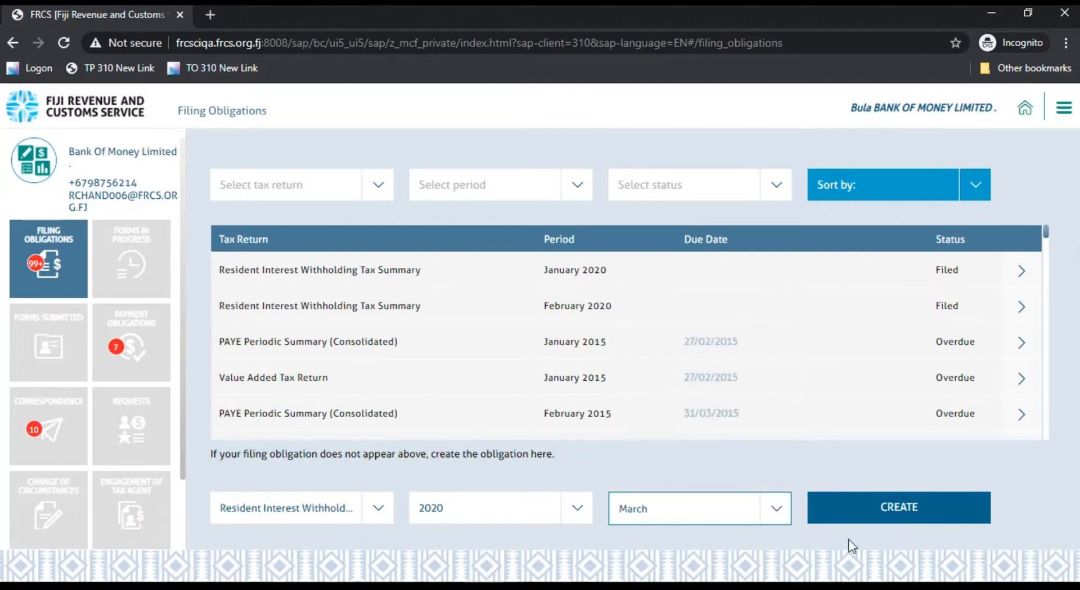
{"action": "left_click", "coordinate": [875, 514]}
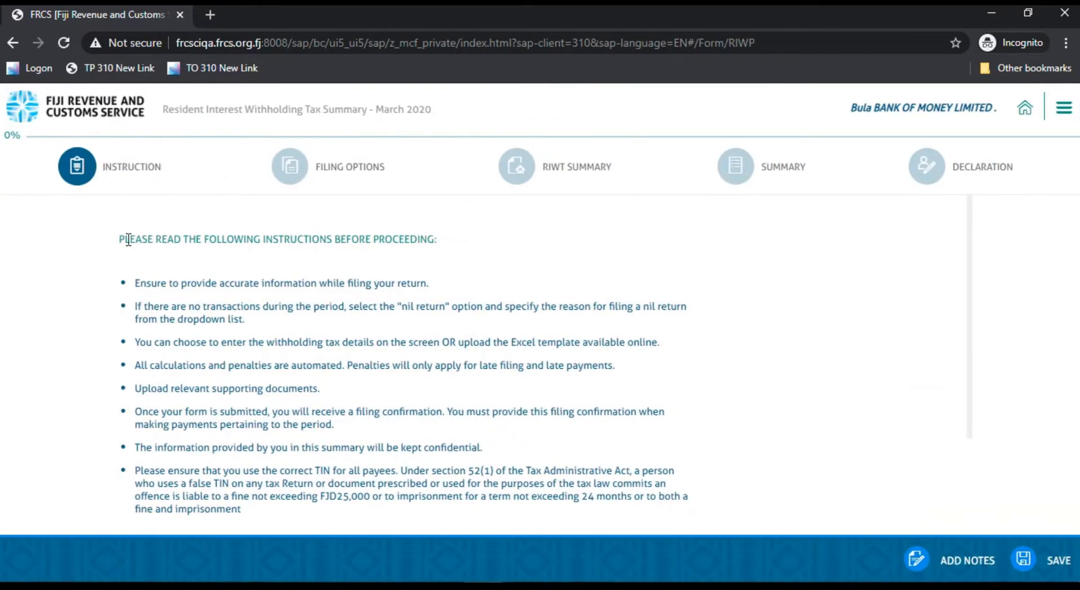
Step: Declare that the instructions have been read and understood, and continue to Filing Options
{"action": "scroll", "coordinate": [120, 239], "scroll_direction": "down", "scroll_amount": 3}
{"action": "left_click", "coordinate": [130, 409]}
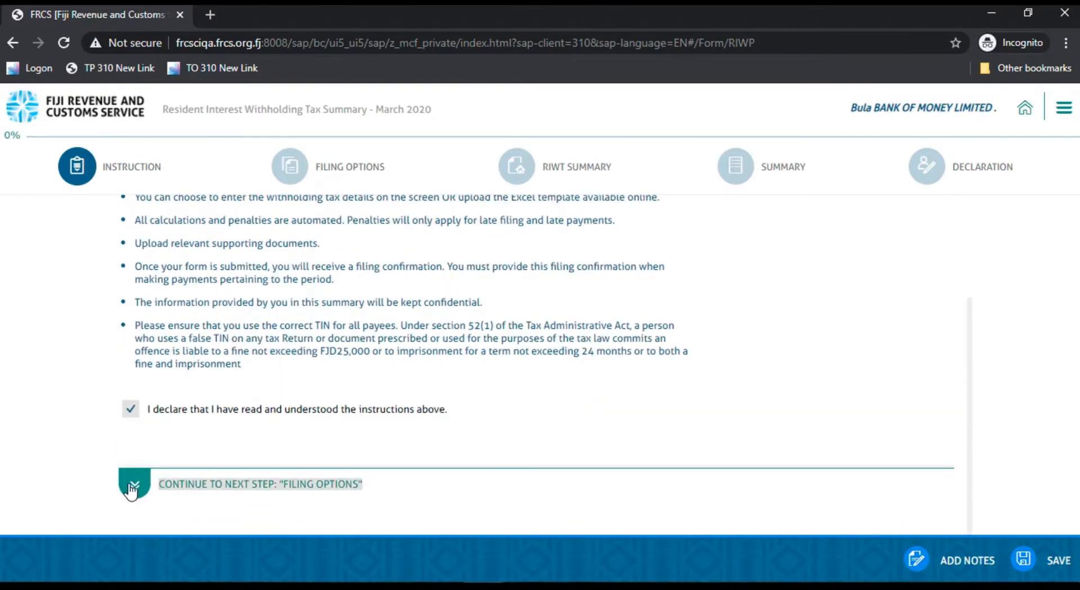
{"action": "left_click", "coordinate": [161, 484]}
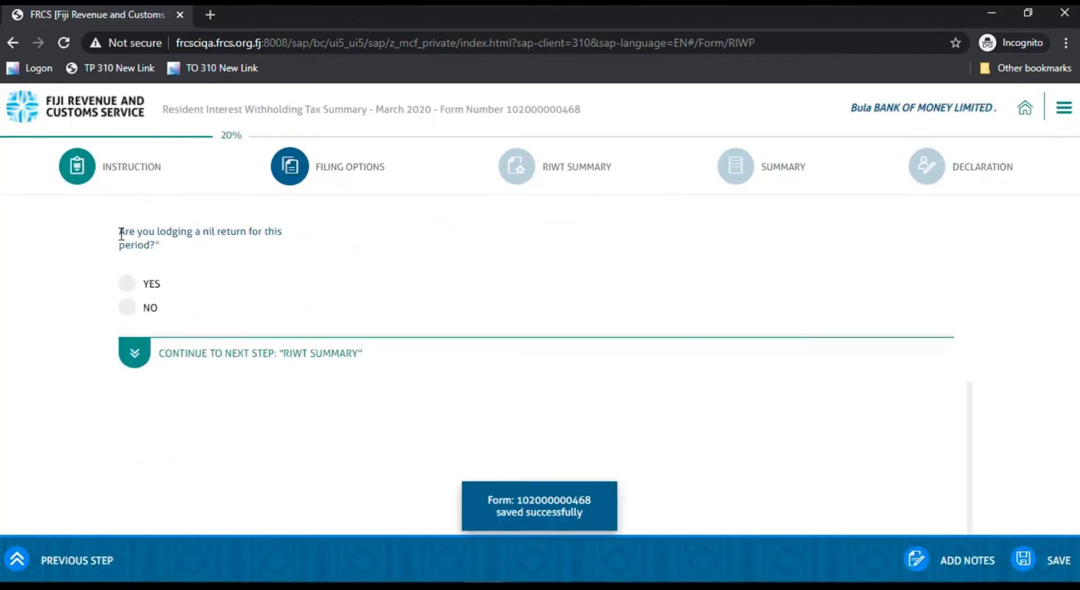
Step: Mark the period as a nil return with the reason "Did not make any interest payment during the month"
{"action": "left_click_drag", "start_coordinate": [120, 233], "coordinate": [159, 243]}
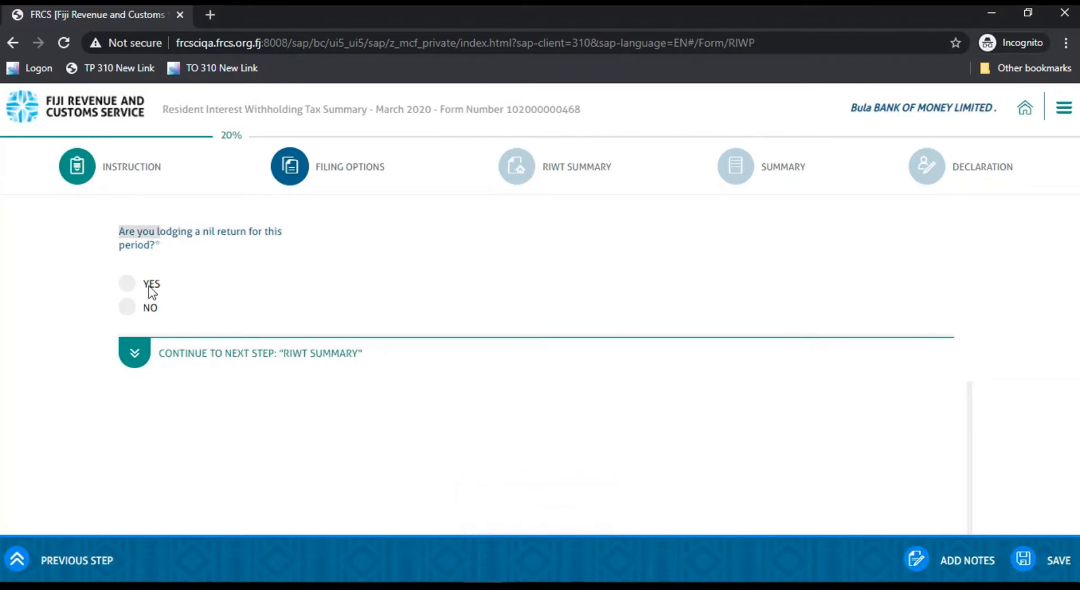
{"action": "left_click", "coordinate": [128, 284]}
{"action": "scroll", "coordinate": [264, 394], "scroll_direction": "down", "scroll_amount": 3}
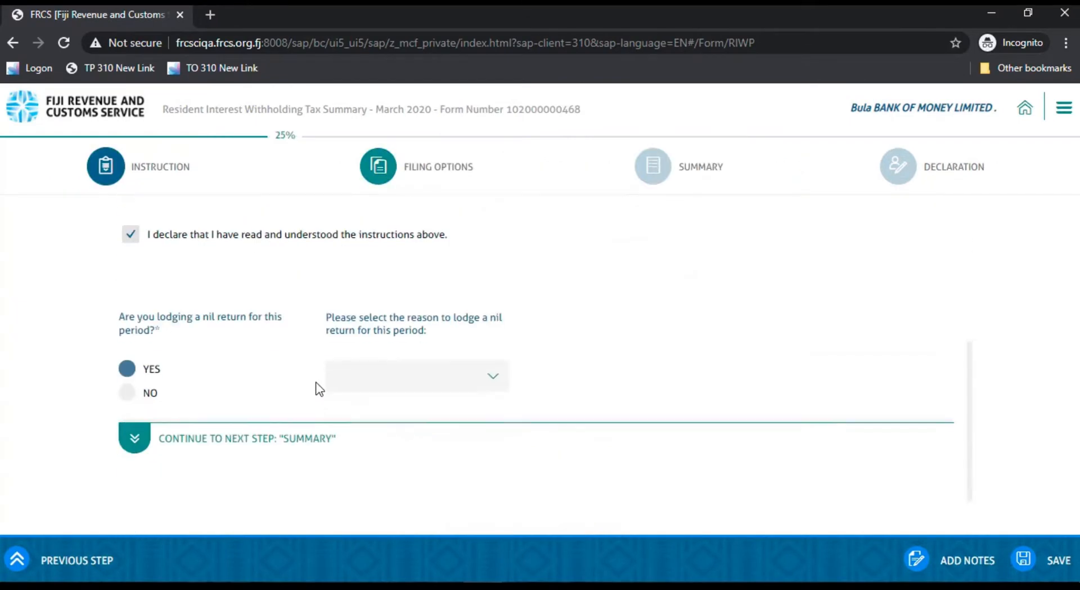
{"action": "left_click", "coordinate": [490, 385]}
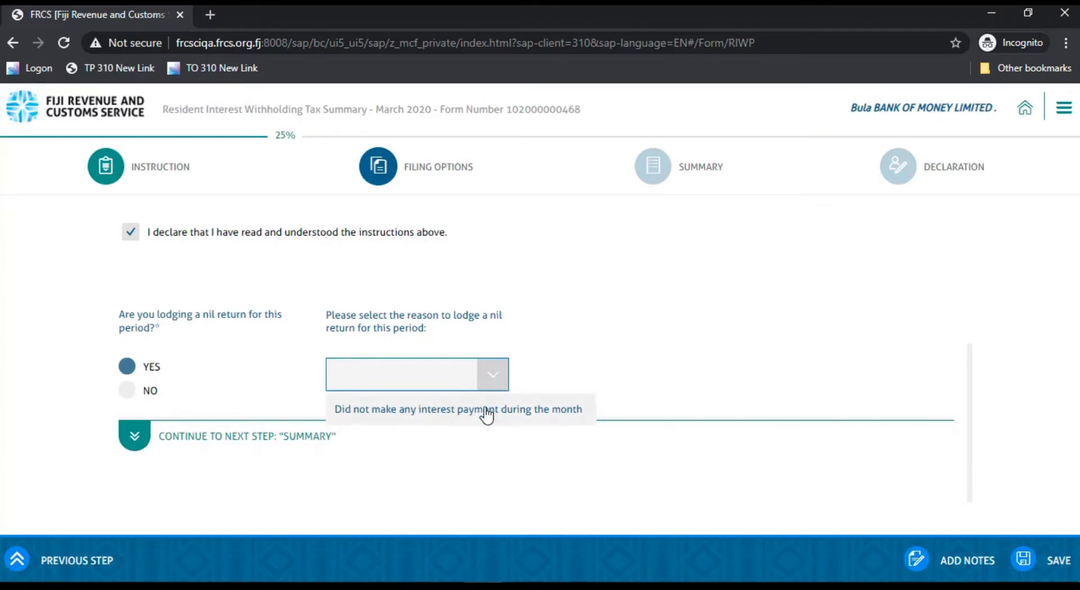
{"action": "left_click", "coordinate": [487, 415]}
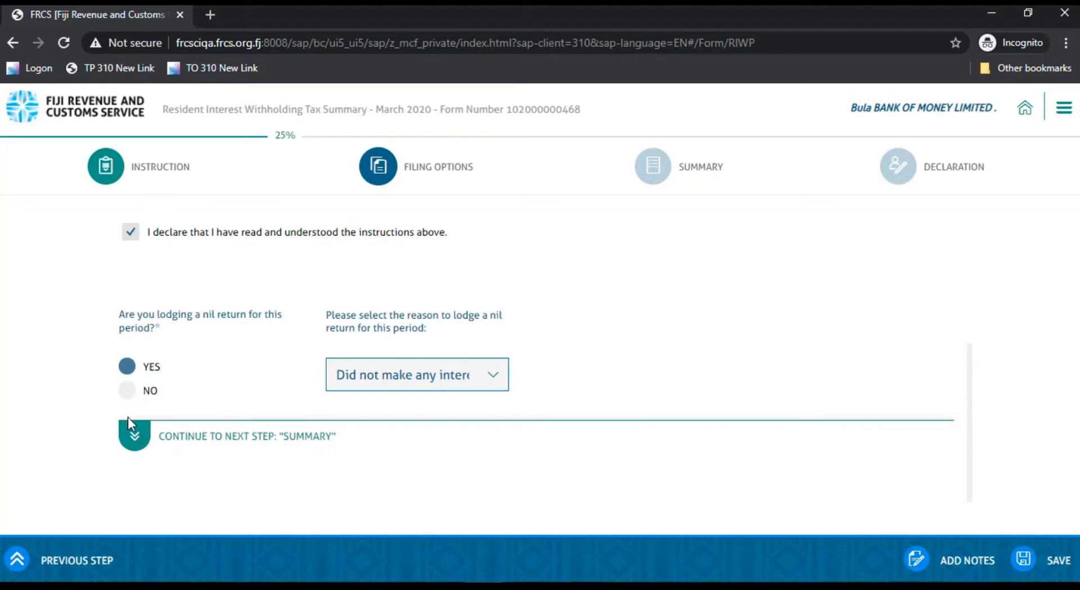
Step: Answer No to lodging a nil return for this period and continue to the RIWT Summary section
{"action": "left_click", "coordinate": [128, 390]}
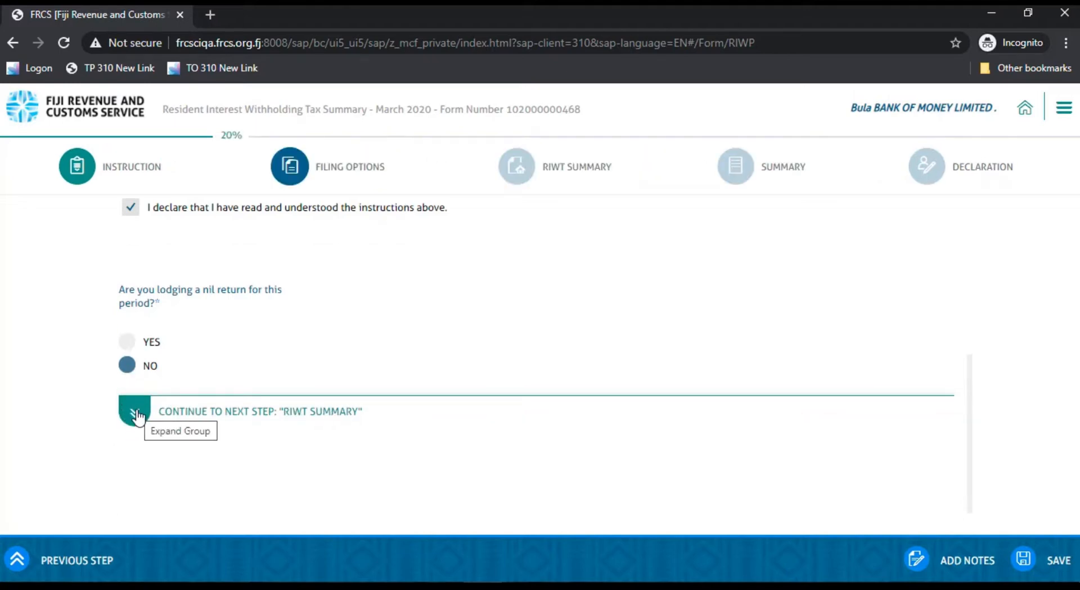
{"action": "left_click", "coordinate": [135, 415]}
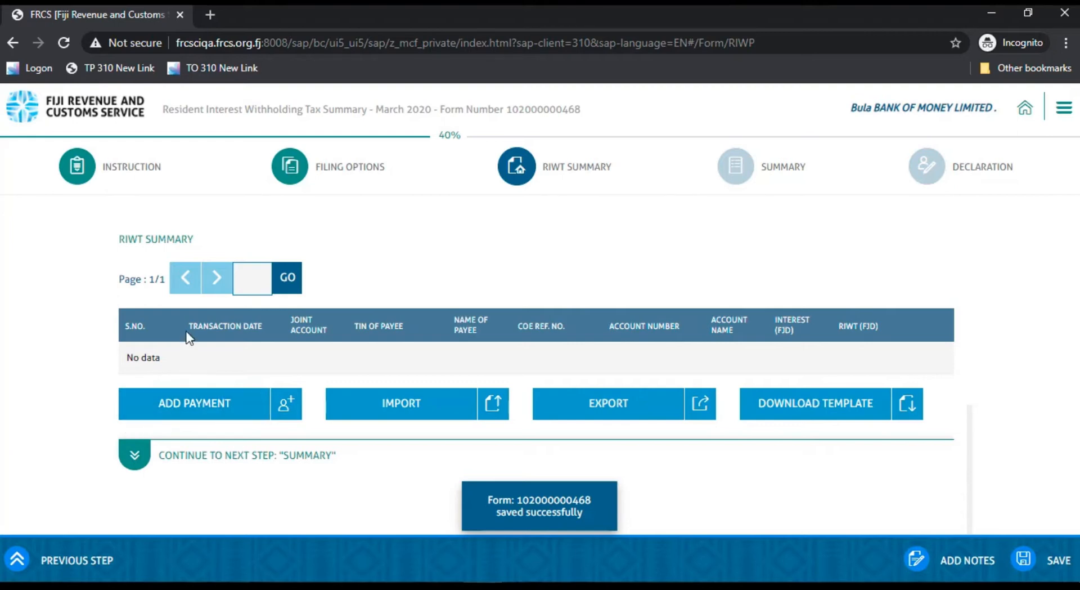
Step: Download the RIWT Summary template and open it in Excel for editing
{"action": "left_click", "coordinate": [790, 411]}
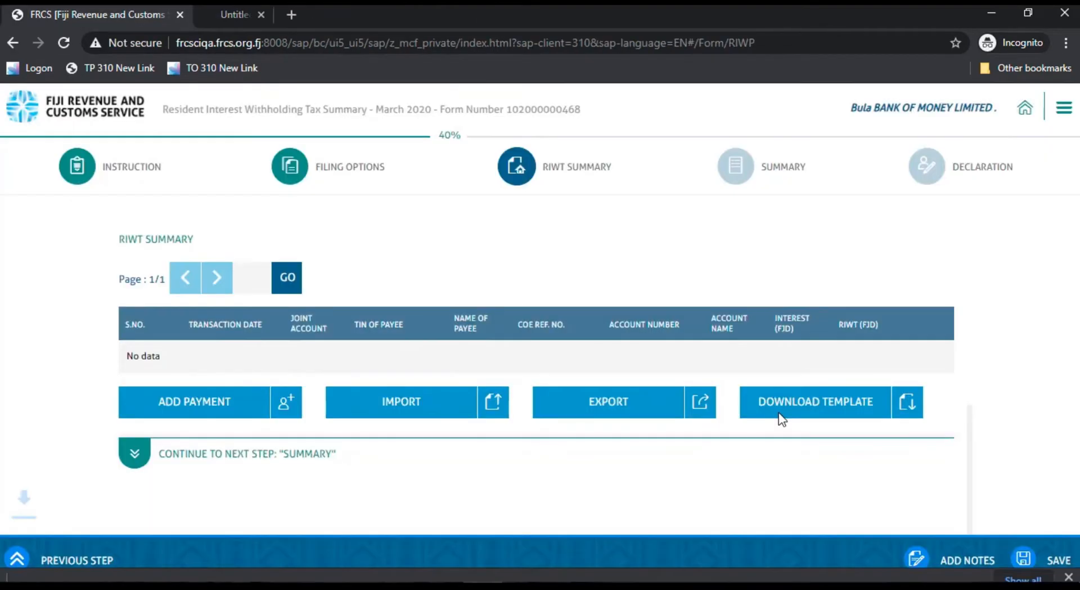
{"action": "left_click", "coordinate": [35, 559]}
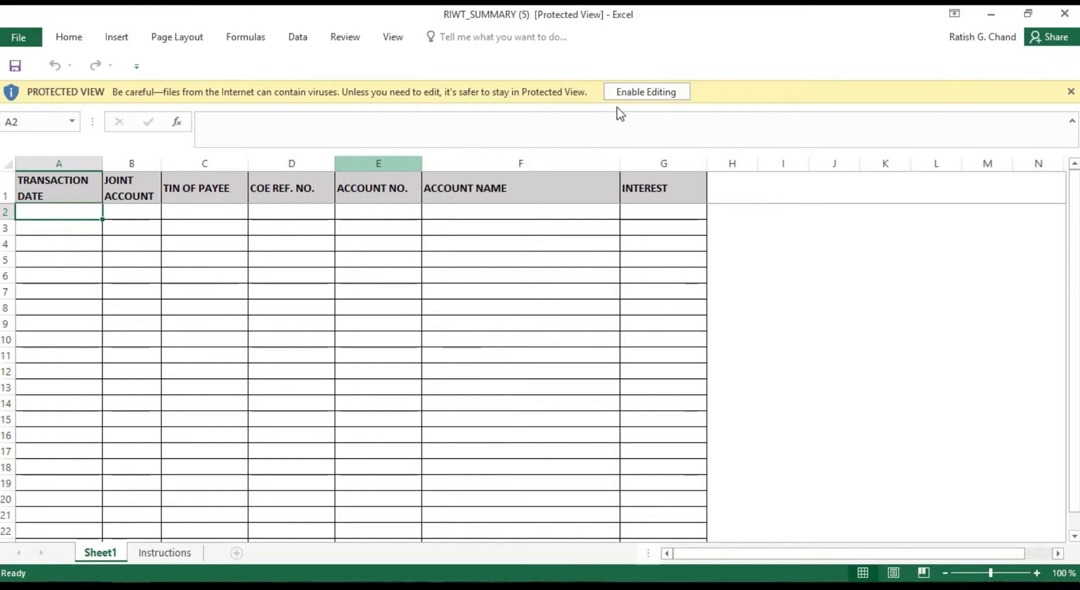
{"action": "left_click", "coordinate": [629, 92]}
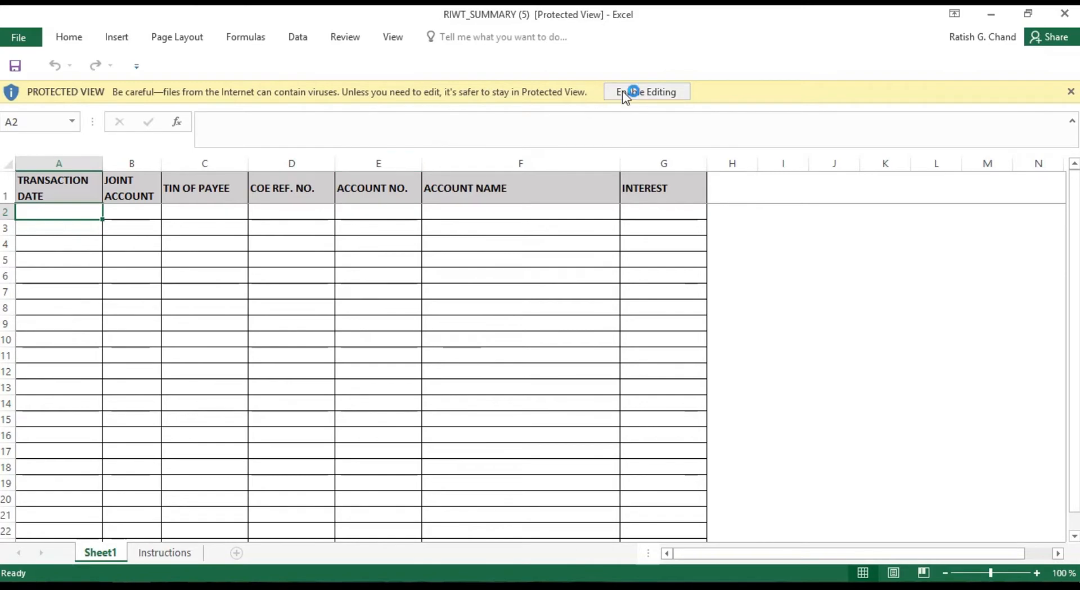
Step: Enter the transaction date 01/03/2020 in A2 and set Joint Account to N in B2
{"action": "left_click", "coordinate": [207, 250]}
{"action": "left_click", "coordinate": [44, 188]}
{"action": "type", "text": "01"}
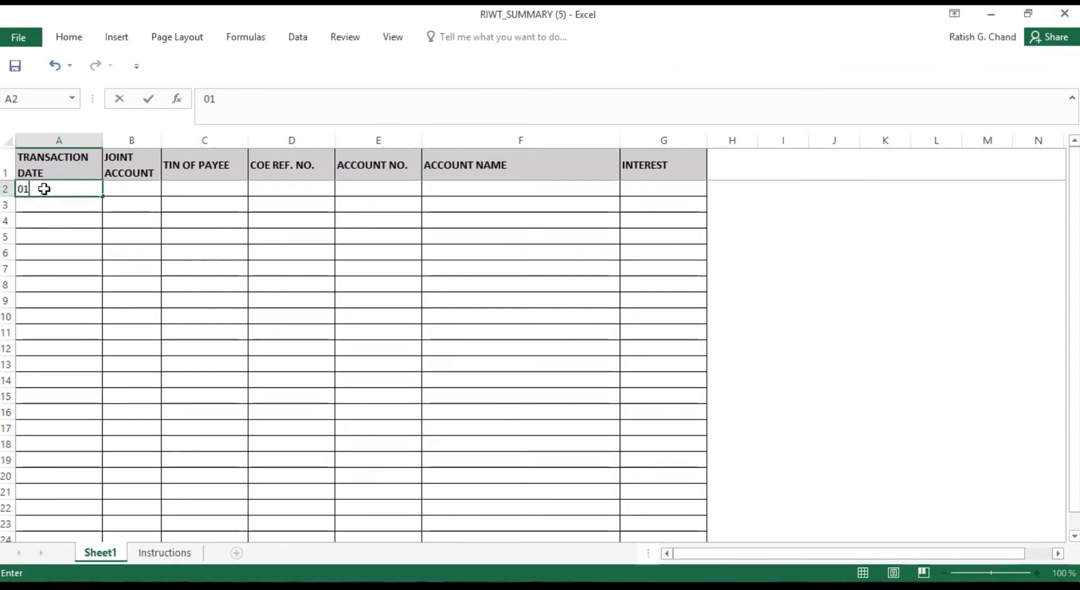
{"action": "type", "text": "/"}
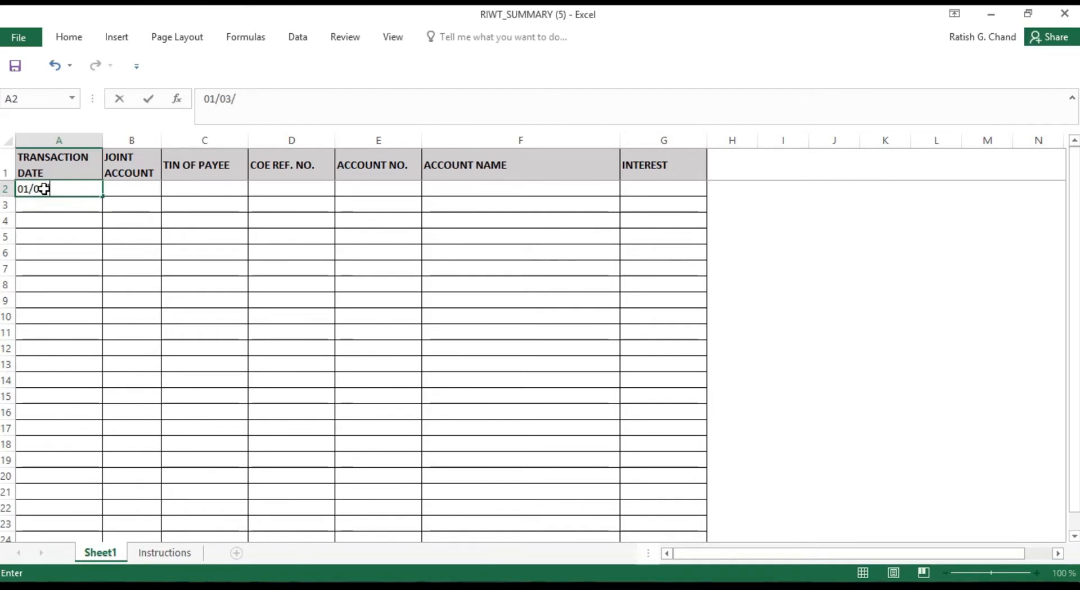
{"action": "type", "text": "01/2020"}
{"action": "left_click", "coordinate": [133, 187]}
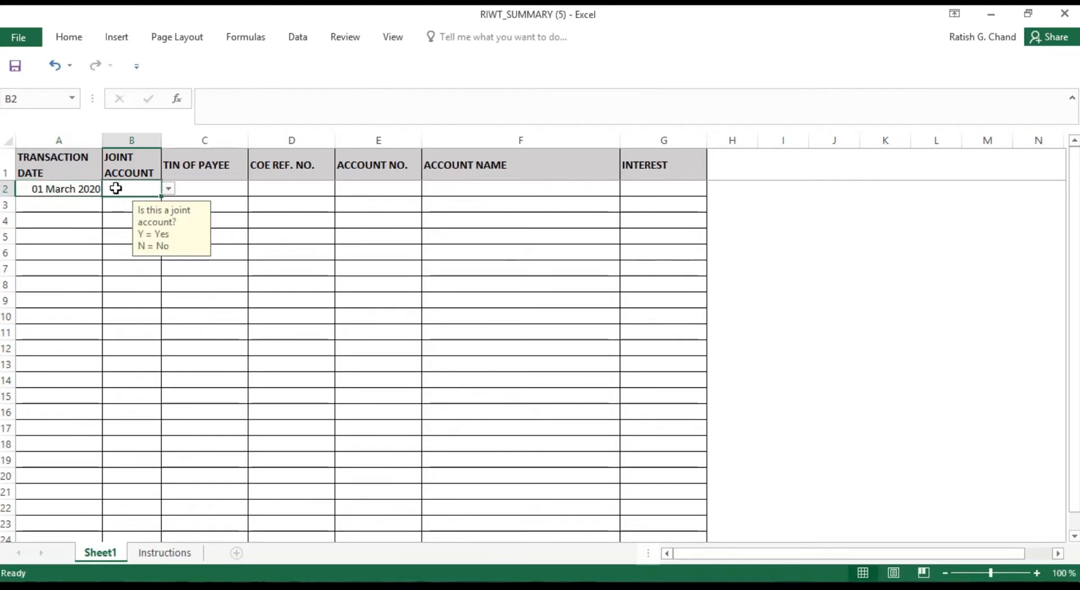
{"action": "type", "text": "N"}
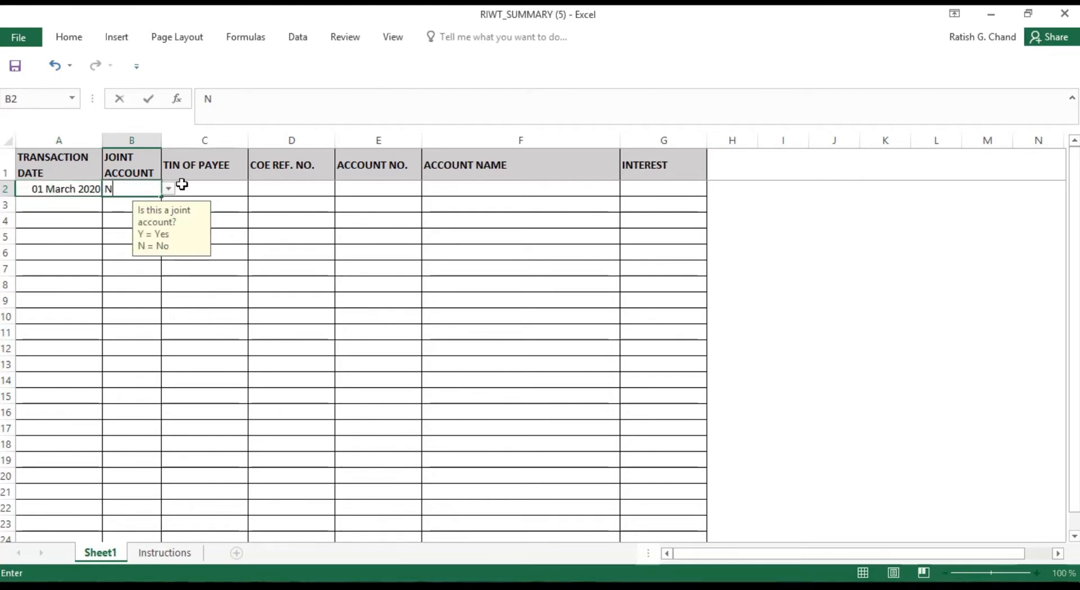
Step: Fill in the payee's TIN and the account number in row 2, leaving the COE reference number blank
{"action": "left_click", "coordinate": [199, 186]}
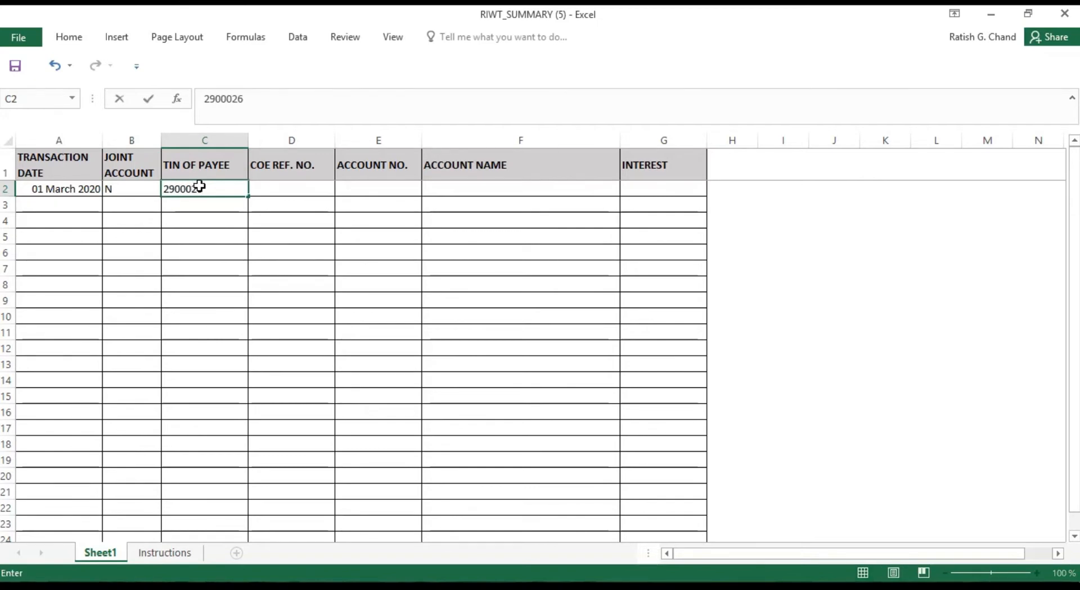
{"action": "left_click", "coordinate": [299, 220]}
{"action": "left_click", "coordinate": [288, 188]}
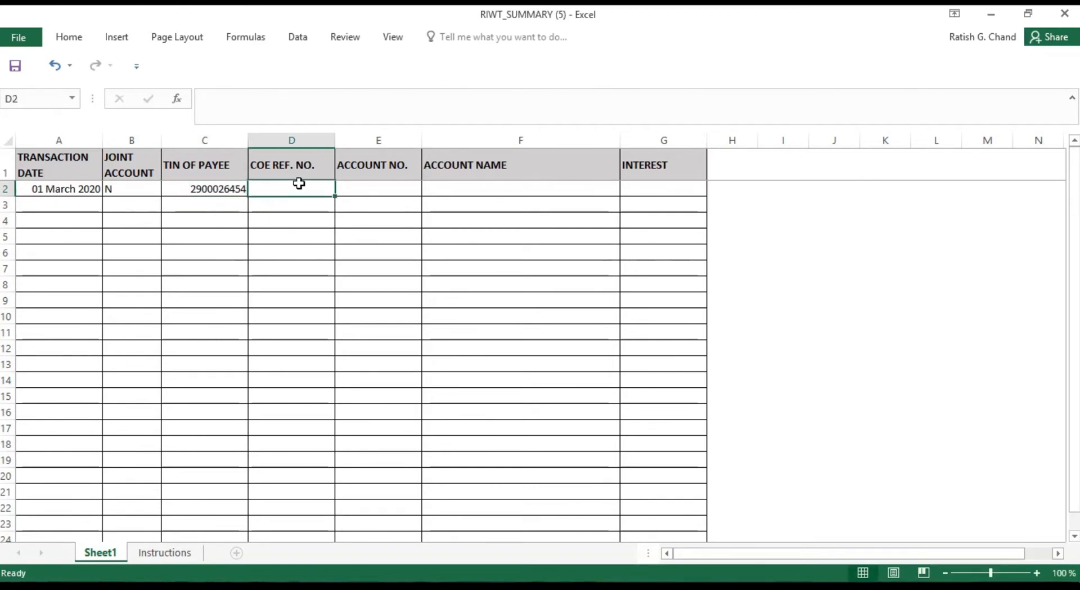
{"action": "left_click", "coordinate": [373, 185]}
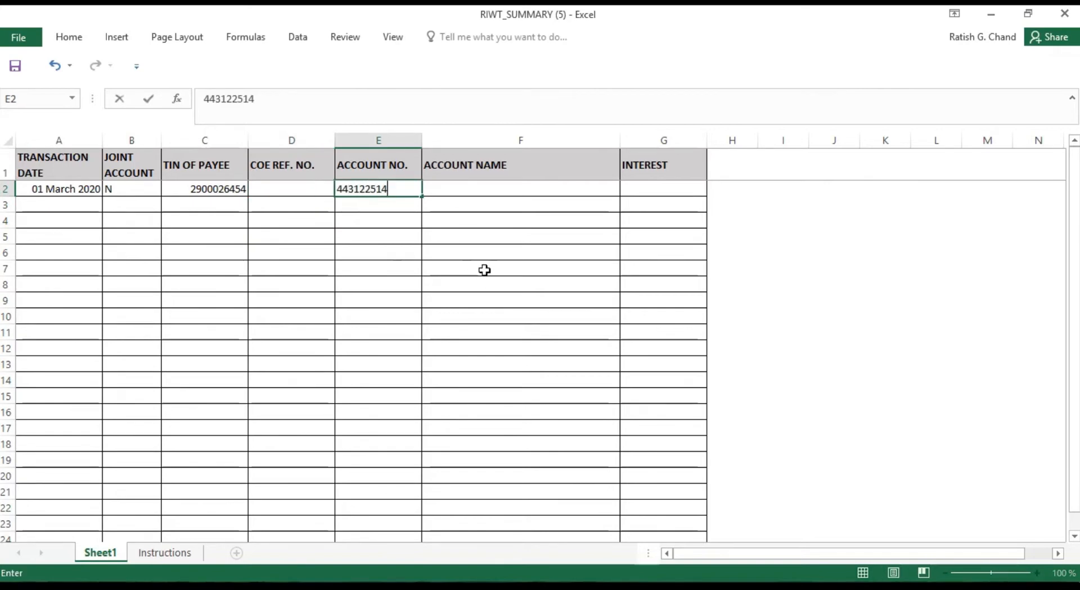
Step: Enter the account holder's name in F2 and an interest amount of 20000 in G2
{"action": "left_click", "coordinate": [454, 187]}
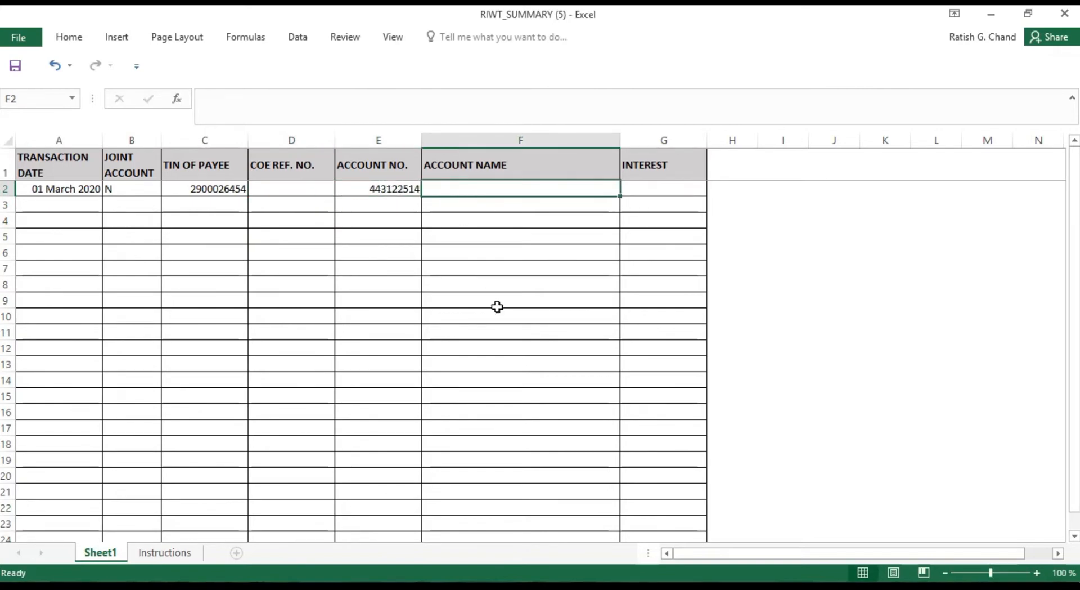
{"action": "type", "text": "Mr."}
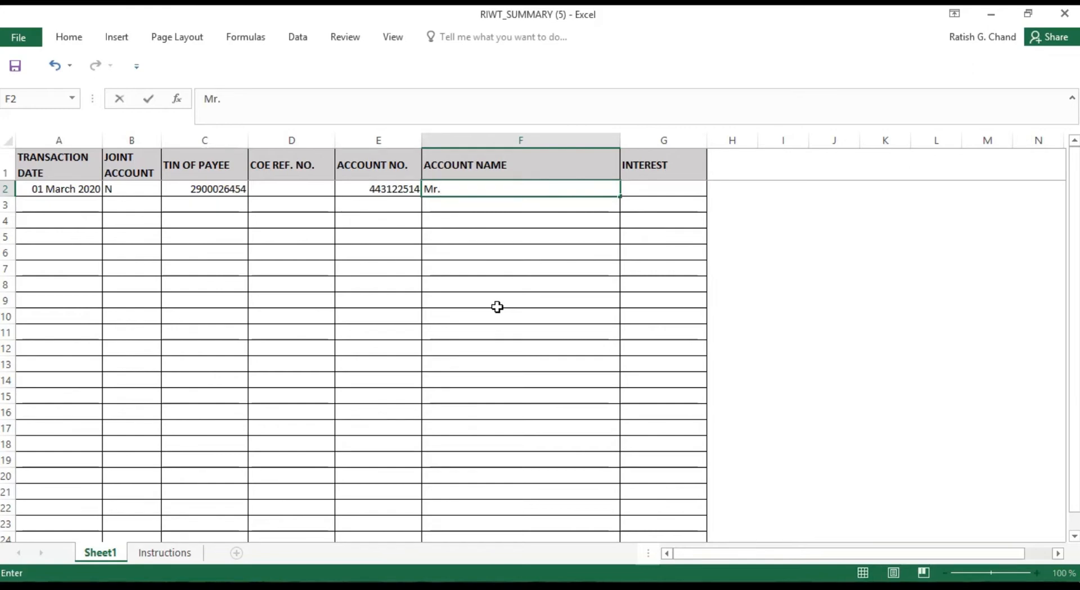
{"action": "type", "text": " Singh"}
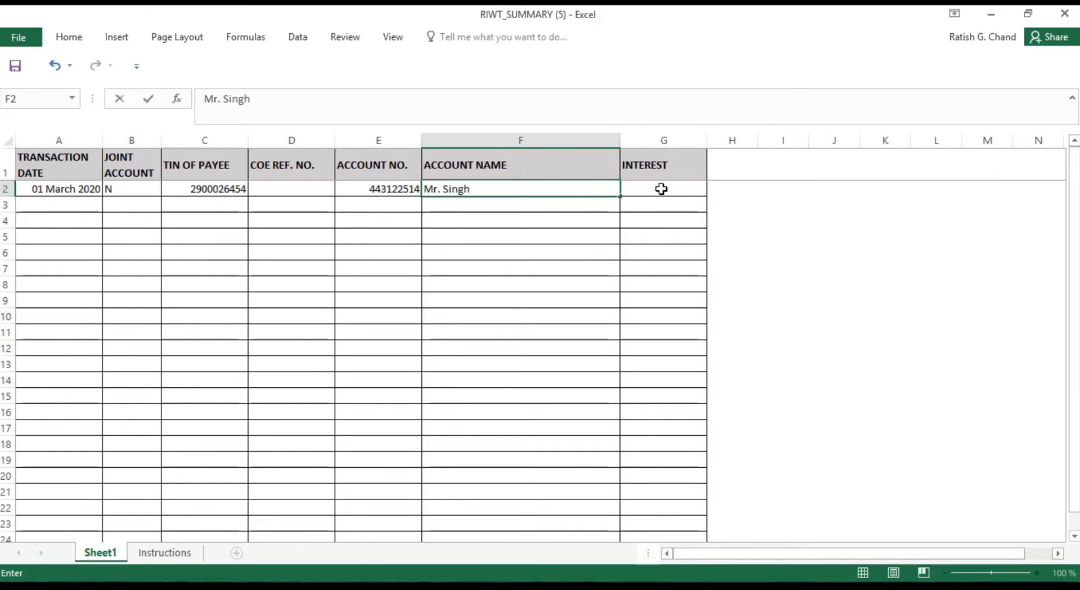
{"action": "left_click", "coordinate": [661, 188]}
{"action": "type", "text": "20000"}
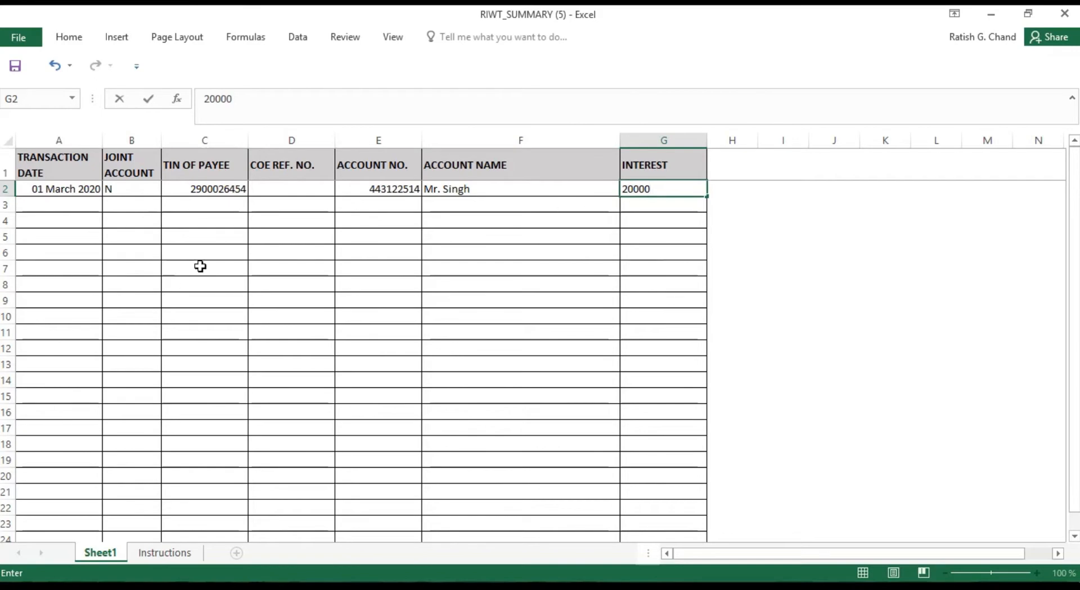
{"action": "left_click", "coordinate": [200, 265]}
Step: Save the workbook to the Desktop as RIWT_SUMMARY (5) and return to the tax form in Chrome
{"action": "left_click", "coordinate": [20, 36]}
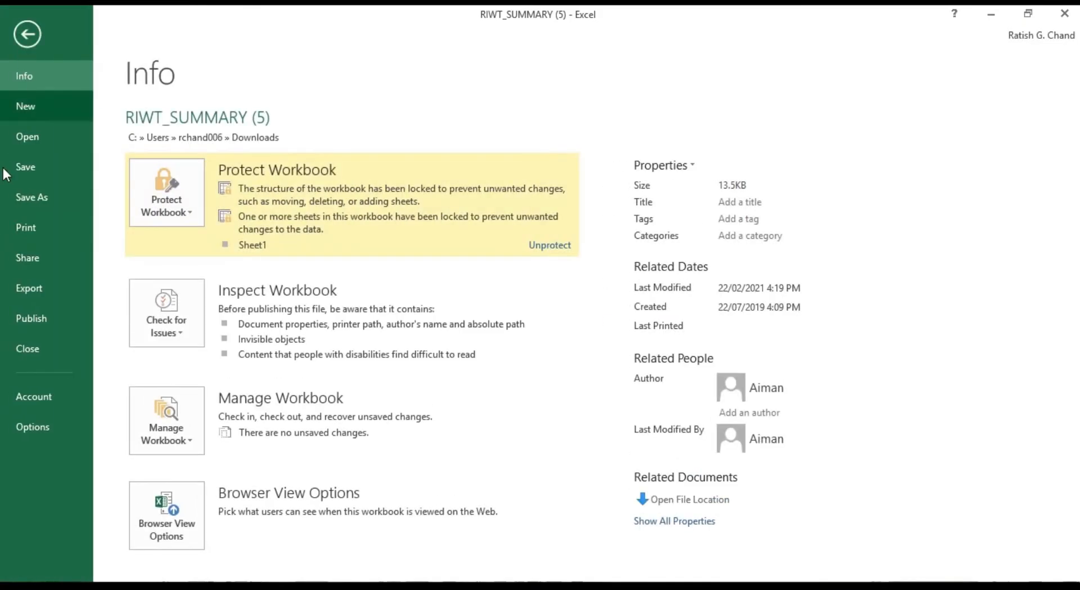
{"action": "left_click", "coordinate": [8, 195]}
{"action": "left_click", "coordinate": [198, 247]}
{"action": "left_click", "coordinate": [220, 158]}
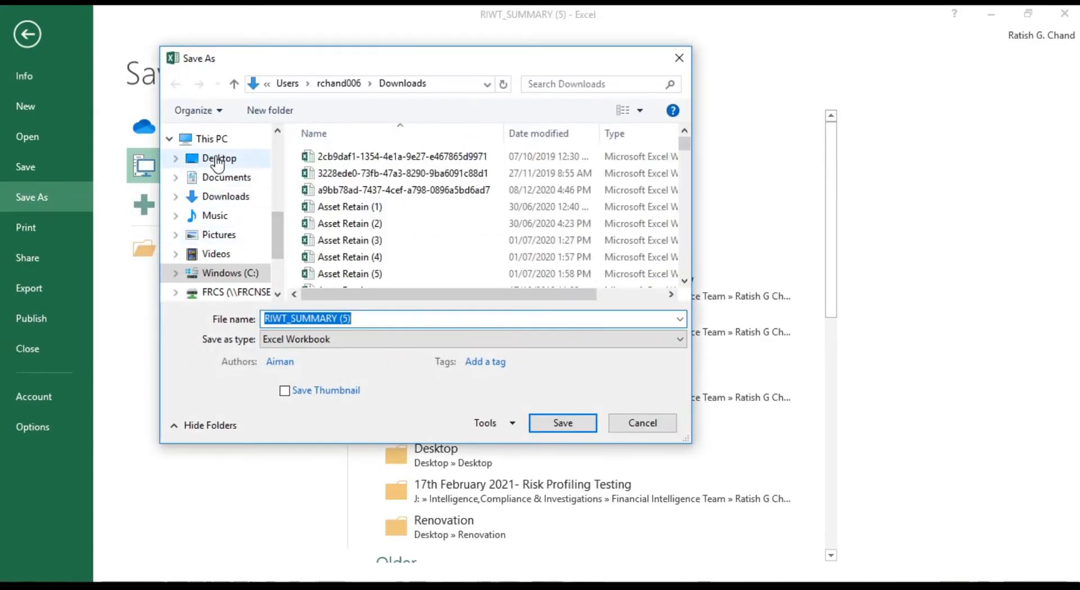
{"action": "left_click", "coordinate": [554, 422]}
{"action": "left_click", "coordinate": [483, 585]}
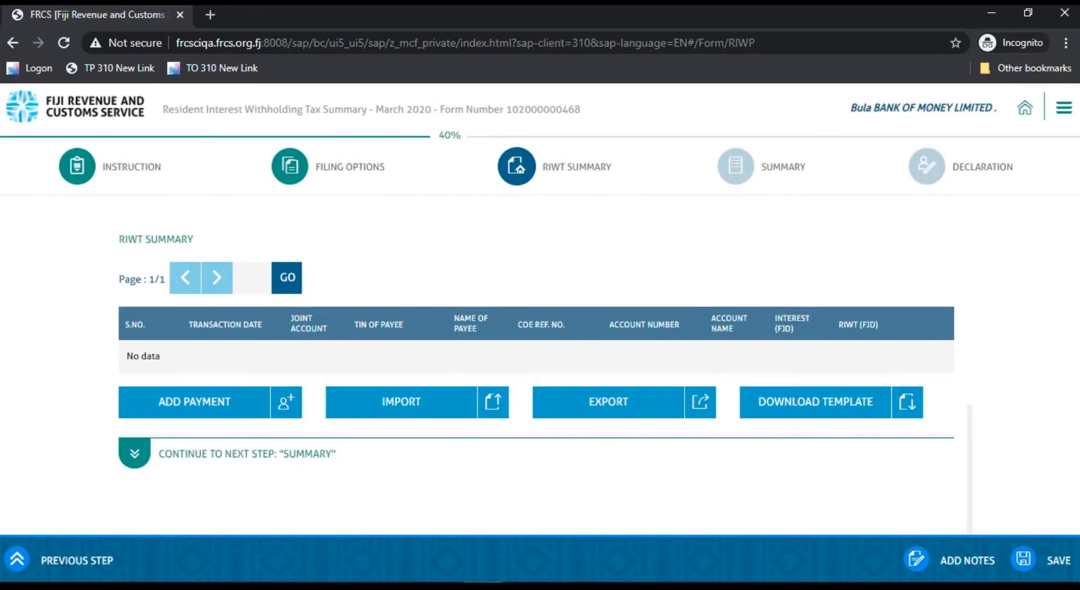
Step: Import RIWT_SUMMARY (5).xlsx into the RIWT Summary table, confirming the upload, and continue to the Summary section
{"action": "left_click", "coordinate": [394, 408]}
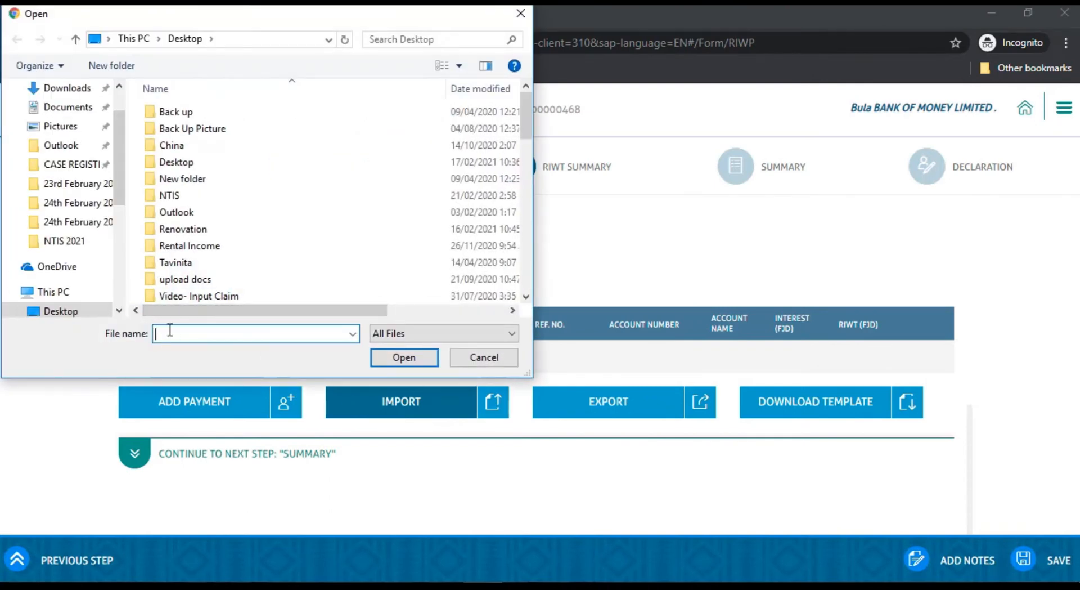
{"action": "type", "text": "riwt_SUMMARY (5).xlsx"}
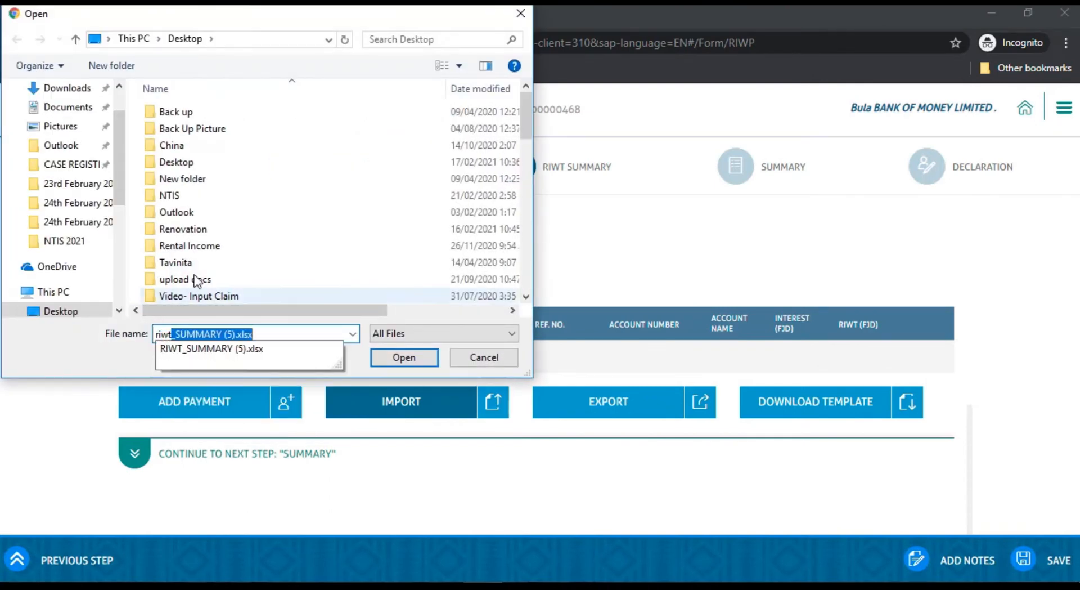
{"action": "left_click", "coordinate": [198, 349]}
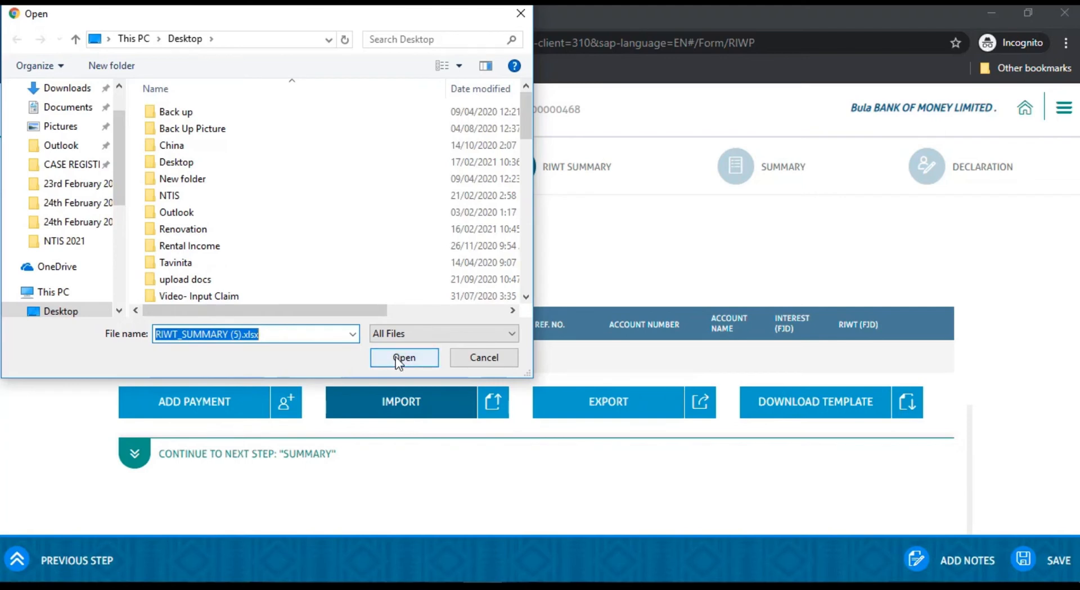
{"action": "left_click", "coordinate": [397, 357]}
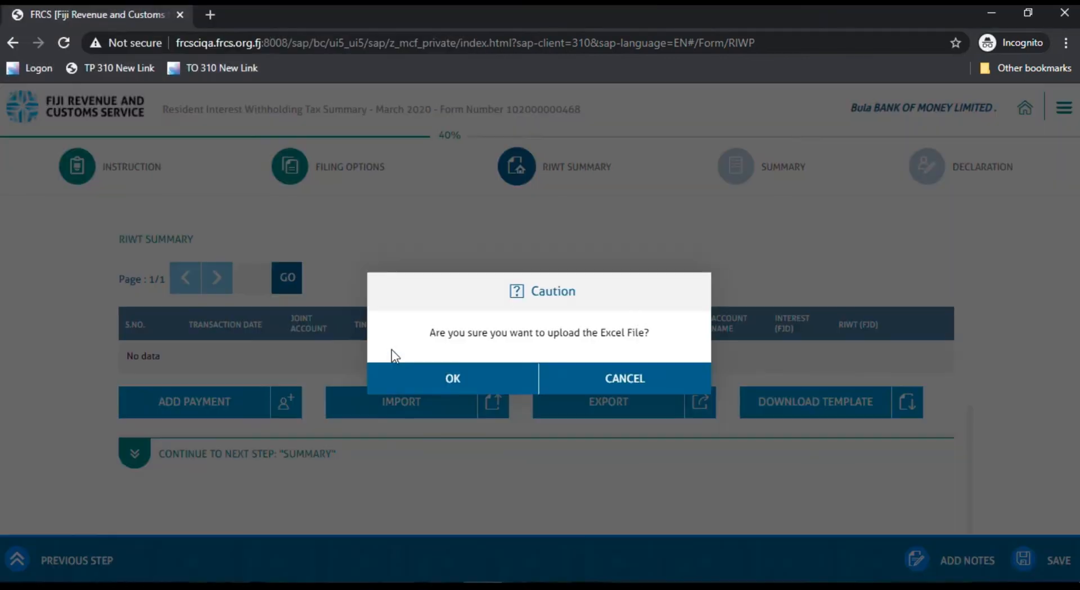
{"action": "left_click", "coordinate": [454, 377]}
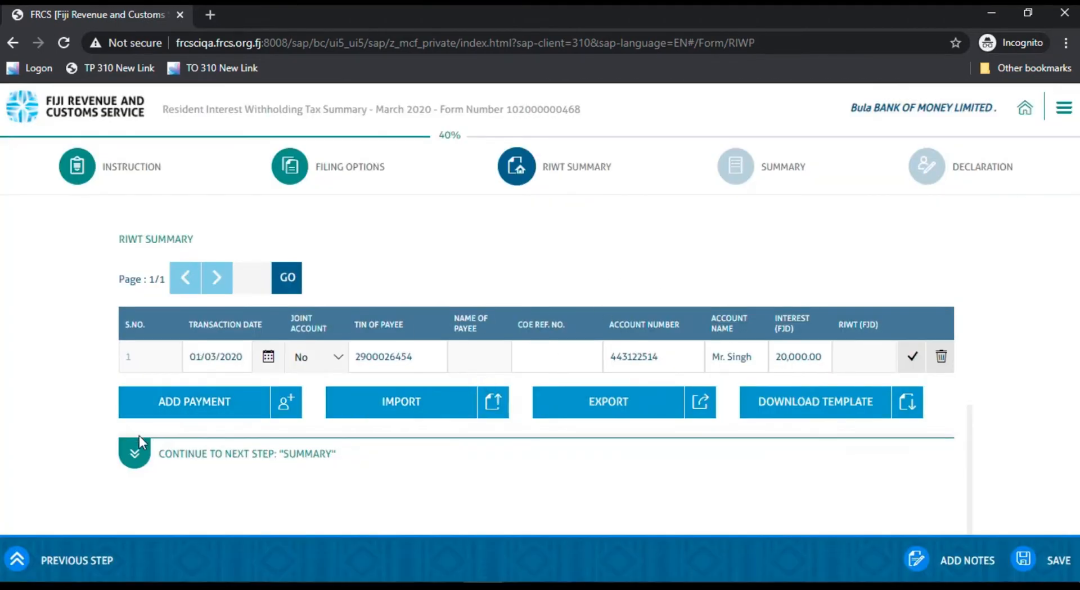
{"action": "left_click", "coordinate": [134, 450]}
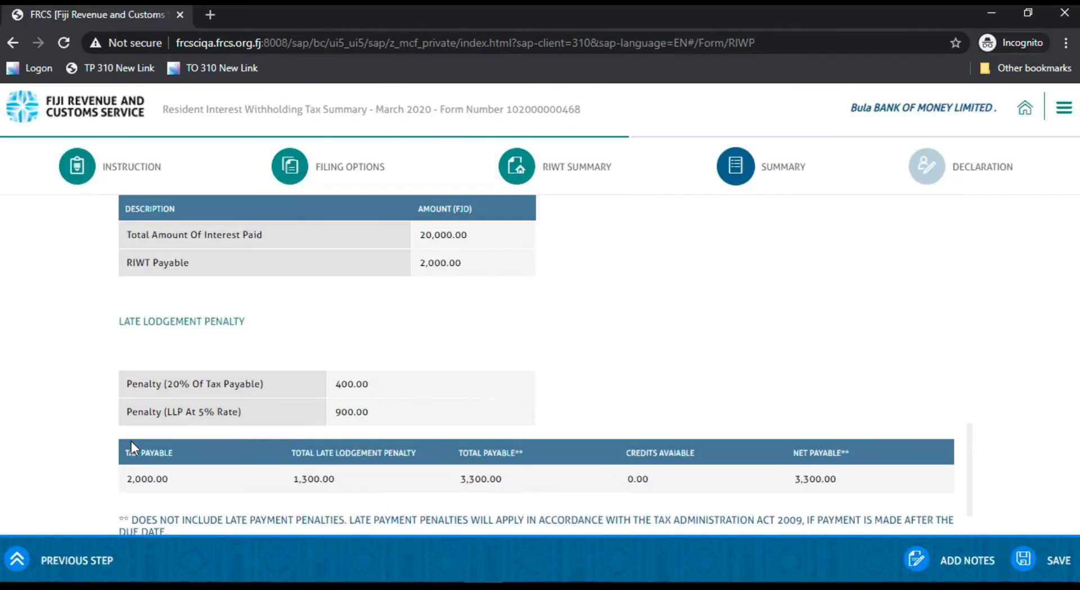
Step: Add a second payment row in the RIWT Summary with transaction date 01/03/2020 and Joint Account set to No
{"action": "scroll", "coordinate": [292, 361], "scroll_direction": "up", "scroll_amount": 6}
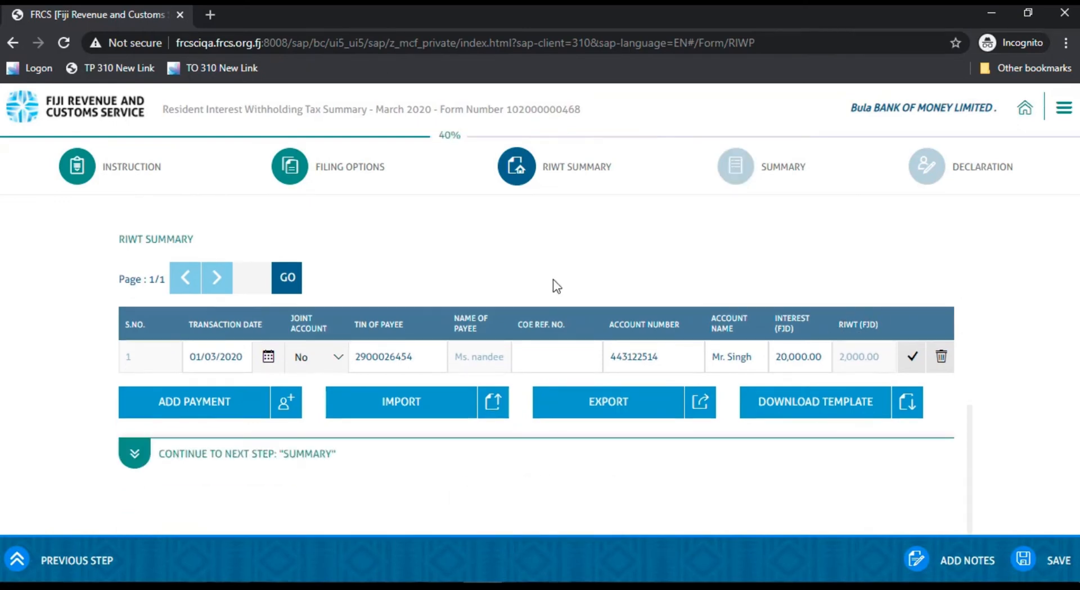
{"action": "left_click", "coordinate": [197, 413]}
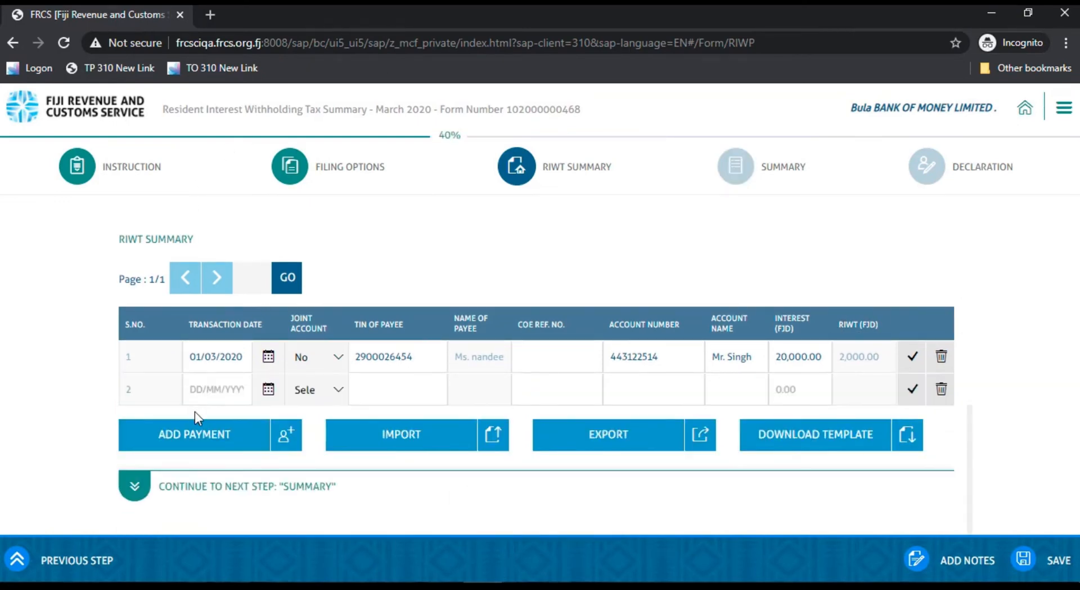
{"action": "left_click", "coordinate": [201, 389]}
{"action": "type", "text": "01/03/"}
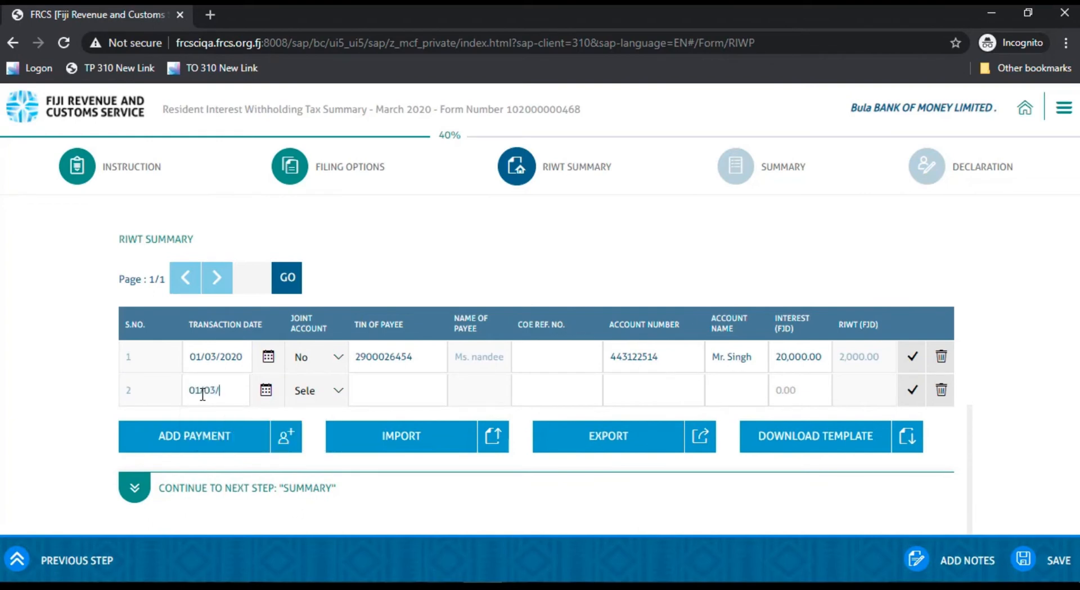
{"action": "type", "text": "2020"}
{"action": "left_click", "coordinate": [338, 390]}
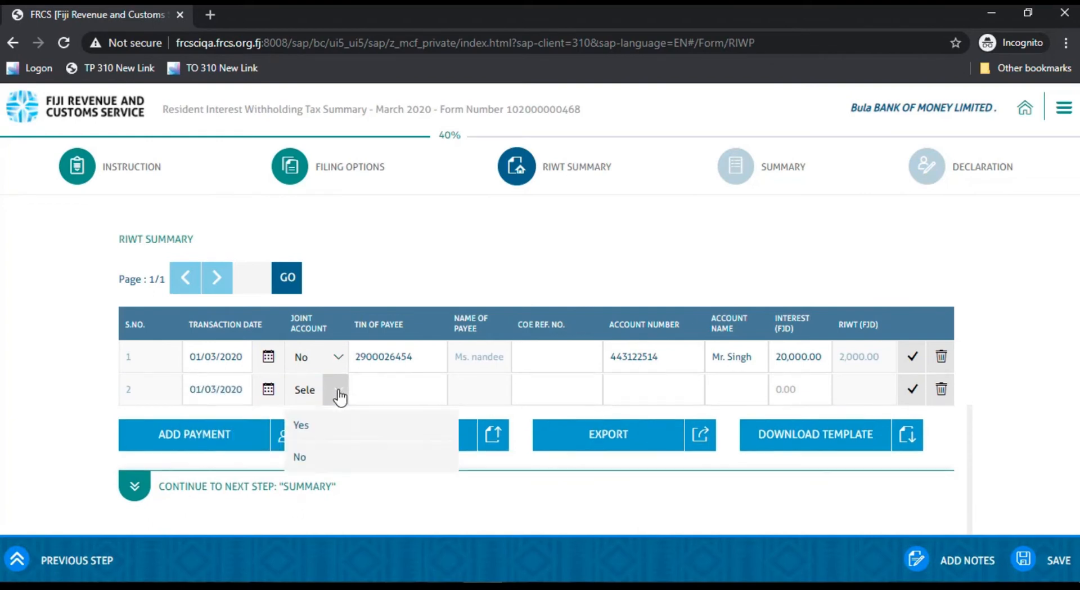
{"action": "left_click", "coordinate": [301, 458]}
Step: Fill in the payee's TIN and the account number for the second payment, leaving the COE reference number blank
{"action": "left_click", "coordinate": [388, 394]}
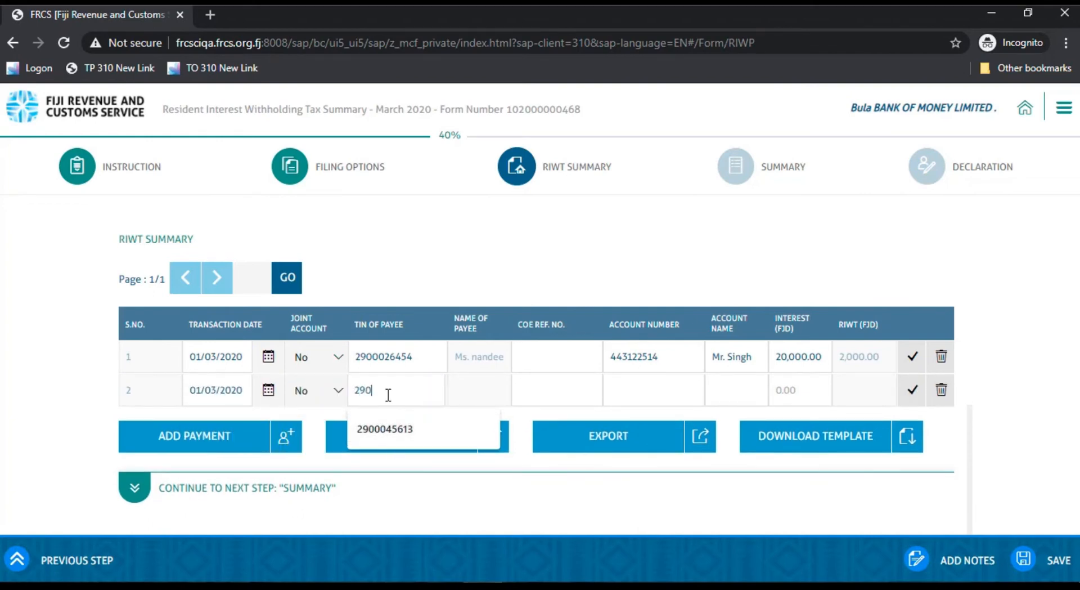
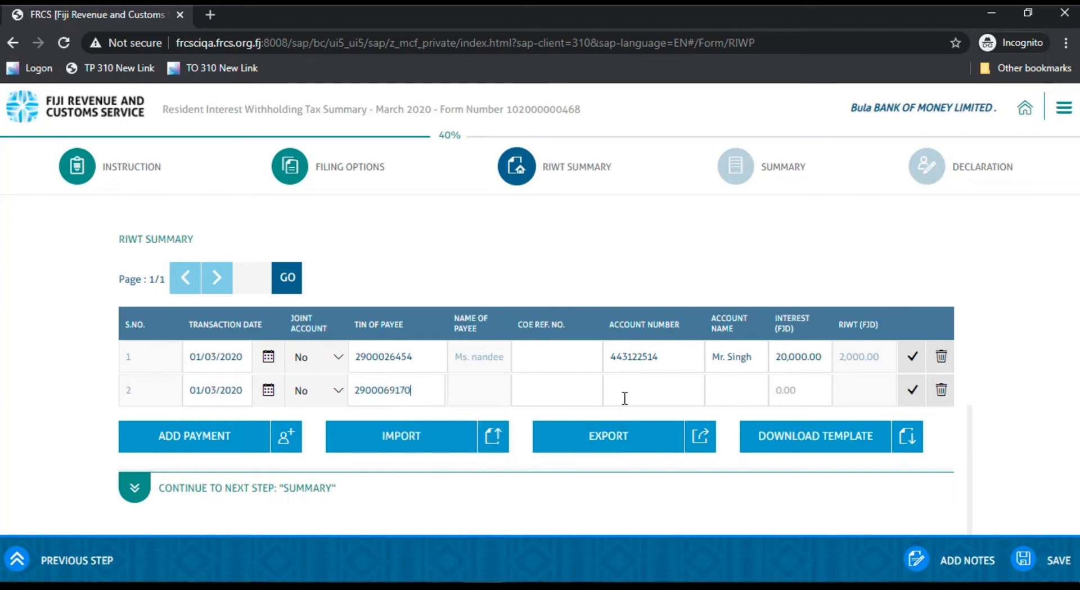
{"action": "left_click", "coordinate": [624, 397]}
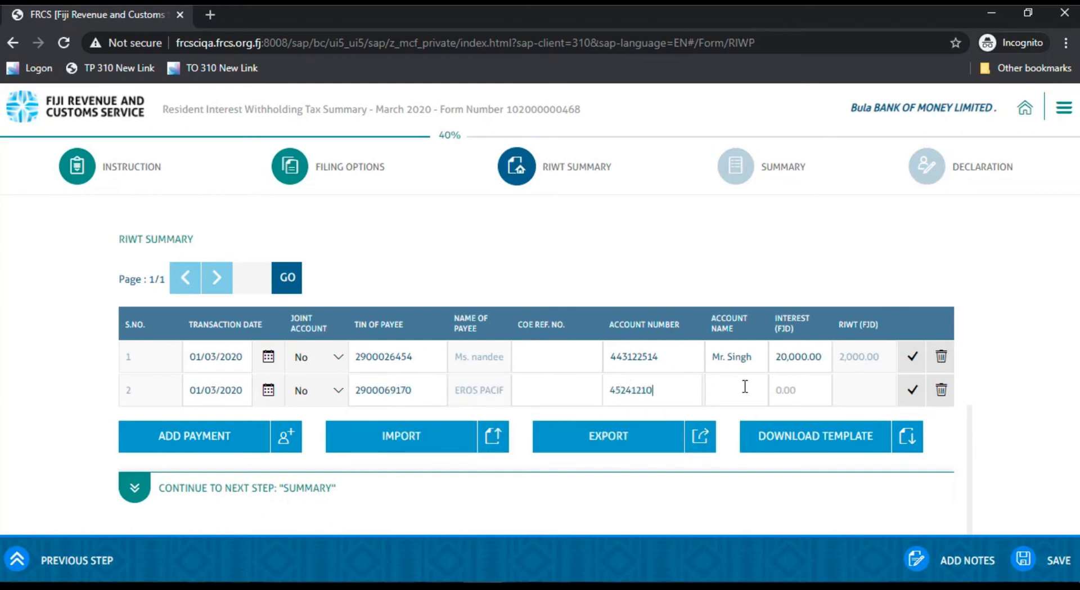
Step: Enter the account holder's name and an interest amount of 30000 in the second payment row
{"action": "left_click", "coordinate": [745, 386]}
{"action": "type", "text": "Mr. Chand"}
{"action": "left_click", "coordinate": [810, 389]}
{"action": "type", "text": "30000"}
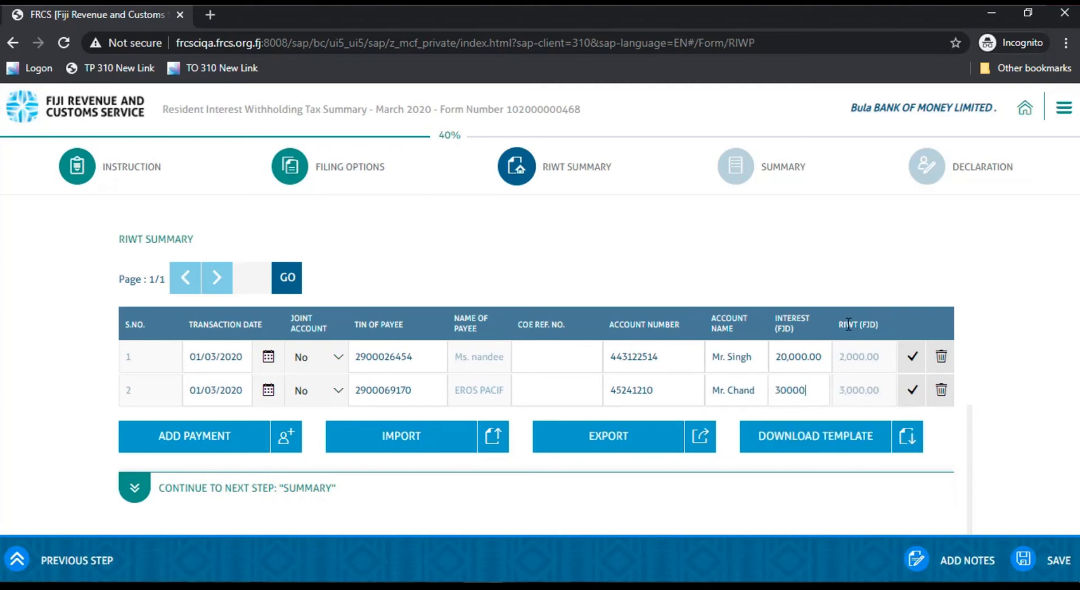
Step: Continue to the Summary section, review the liability and late lodgement penalty, and proceed to the Declaration
{"action": "left_click", "coordinate": [136, 488]}
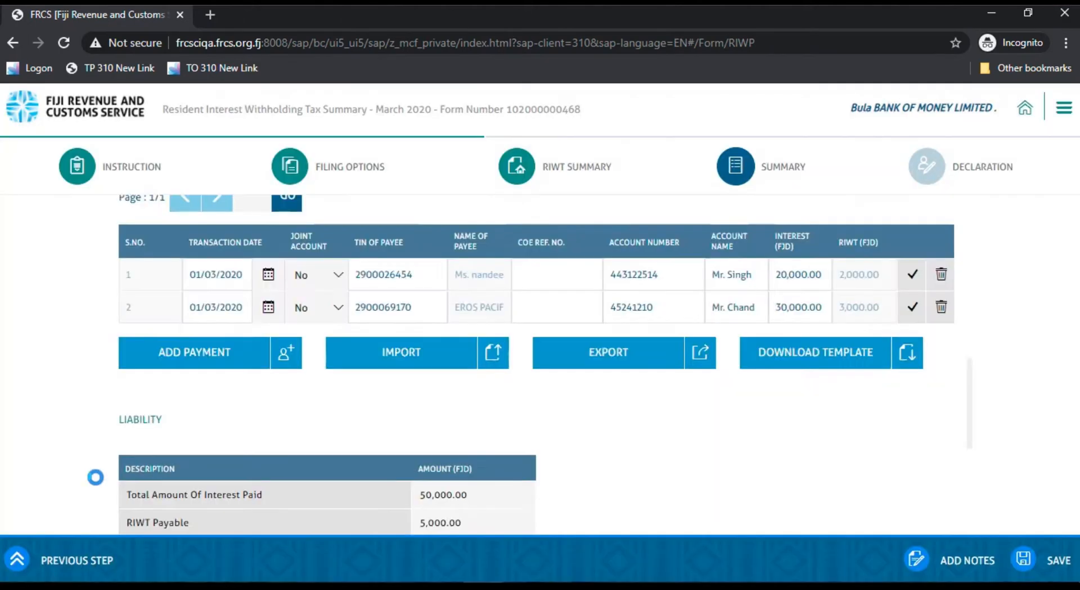
{"action": "scroll", "coordinate": [369, 325], "scroll_direction": "up", "scroll_amount": 1}
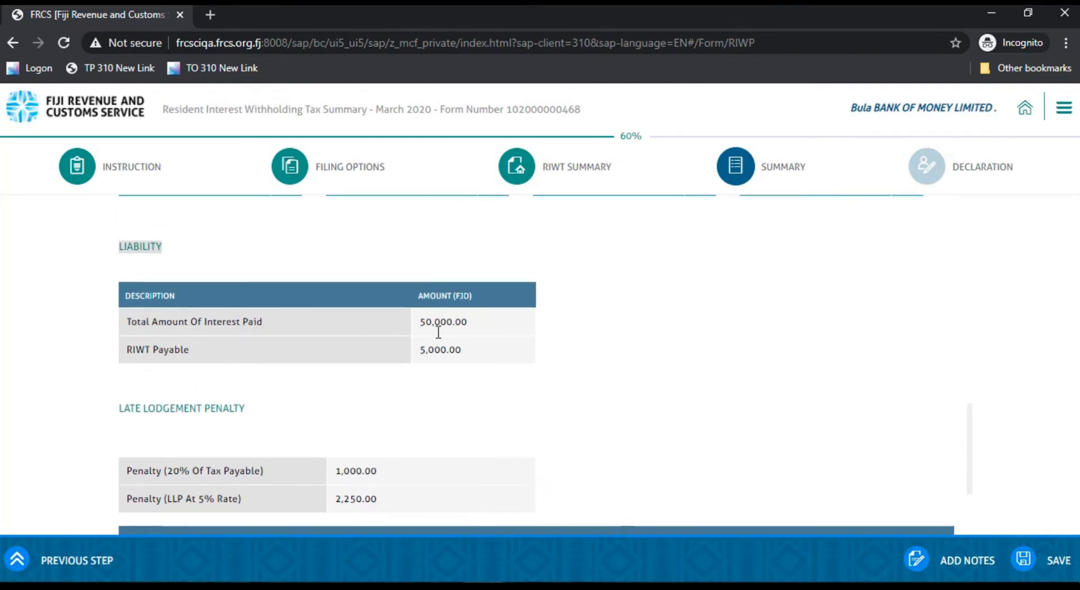
{"action": "scroll", "coordinate": [335, 402], "scroll_direction": "down", "scroll_amount": 3}
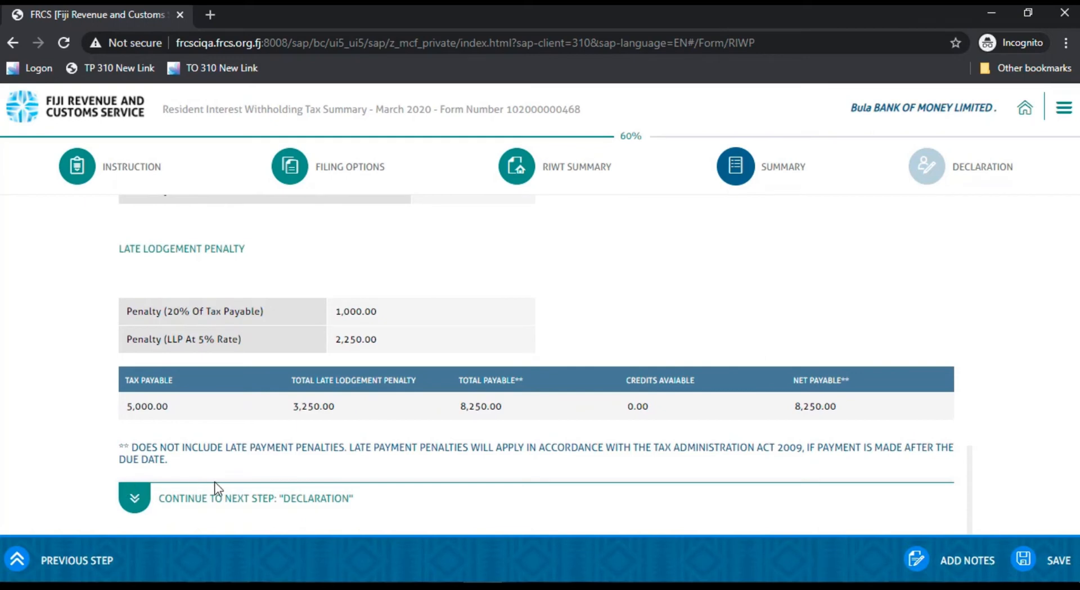
{"action": "scroll", "coordinate": [193, 482], "scroll_direction": "down", "scroll_amount": 1}
{"action": "left_click", "coordinate": [135, 483]}
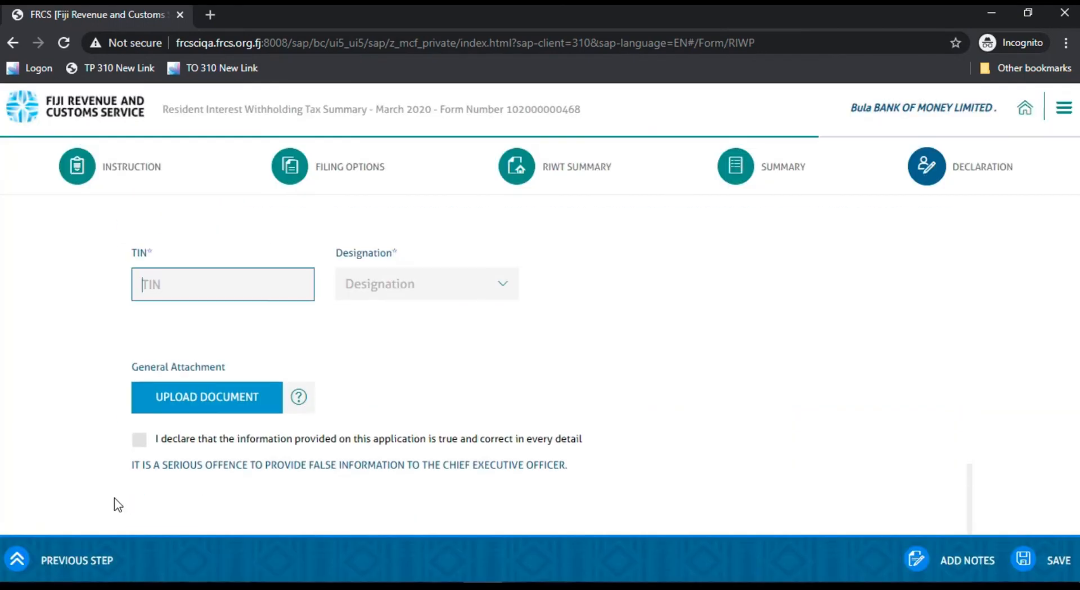
Step: Enter the declarant's TIN in the Declaration section and set the designation to Accountant
{"action": "left_click", "coordinate": [166, 283]}
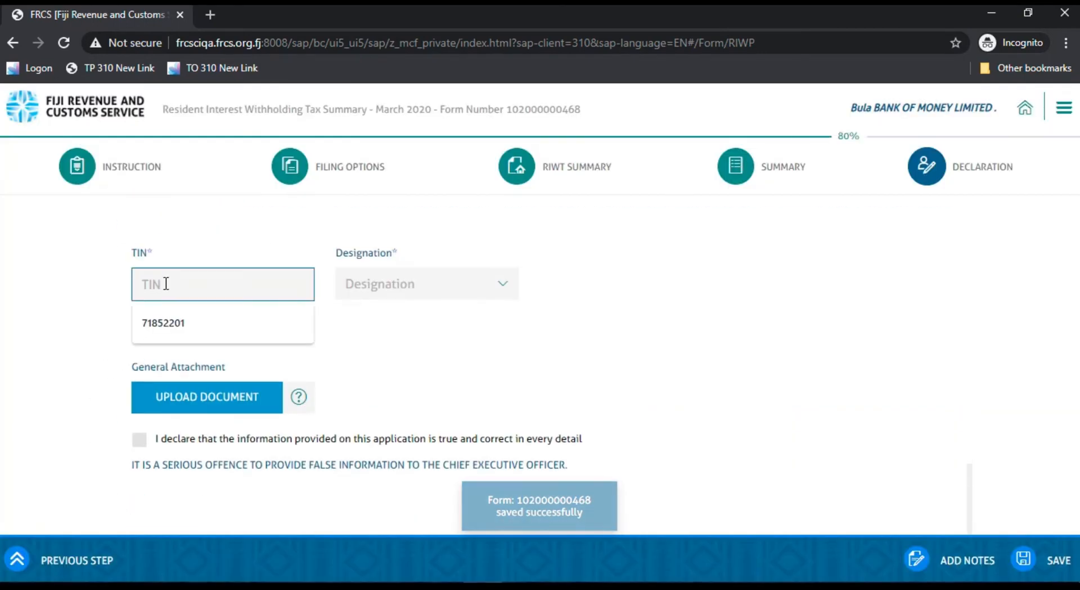
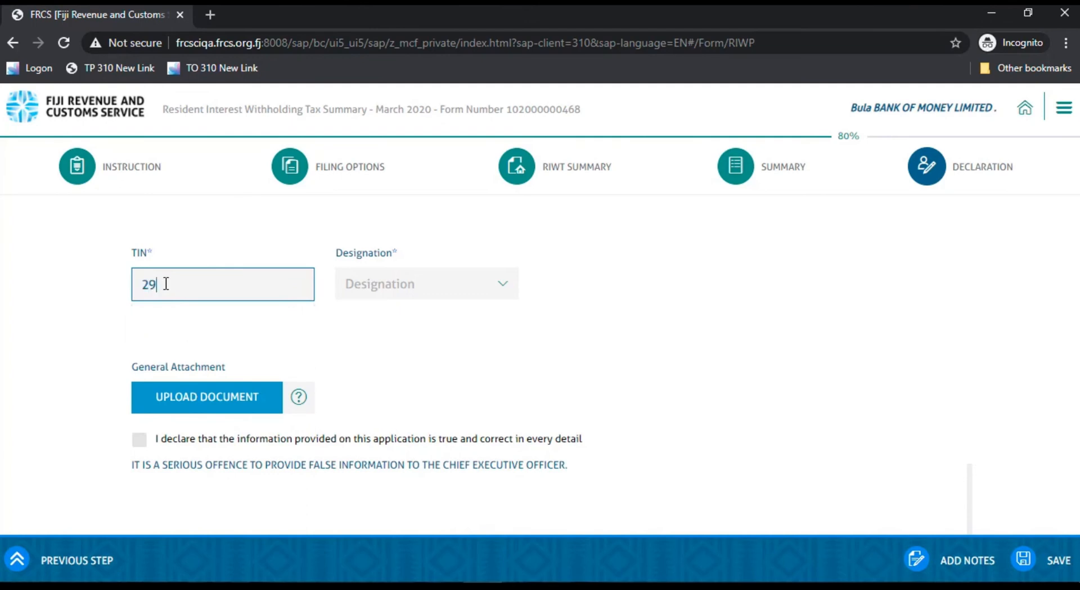
{"action": "left_click", "coordinate": [487, 292]}
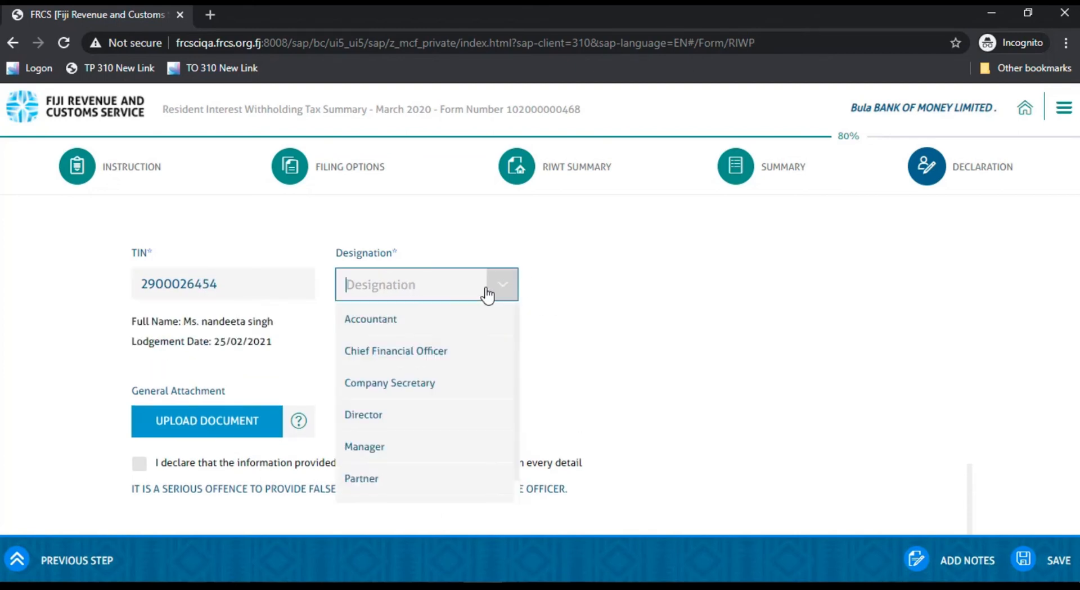
{"action": "left_click", "coordinate": [370, 320]}
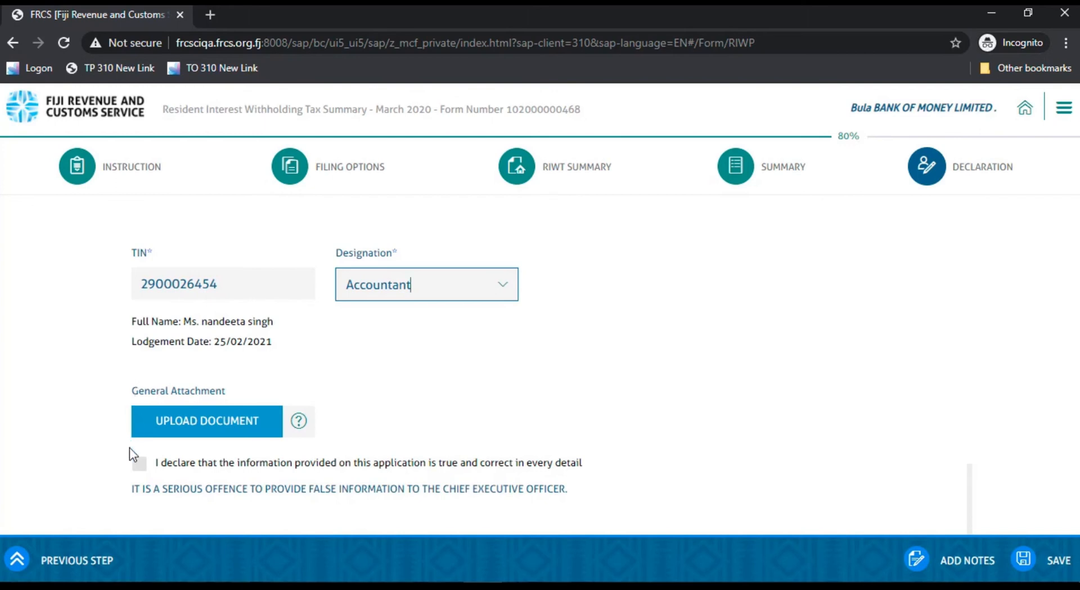
Step: Submit the form with the true-and-correct declaration accepted, and open the submitted form's document from the acknowledgement page
{"action": "left_click", "coordinate": [138, 462]}
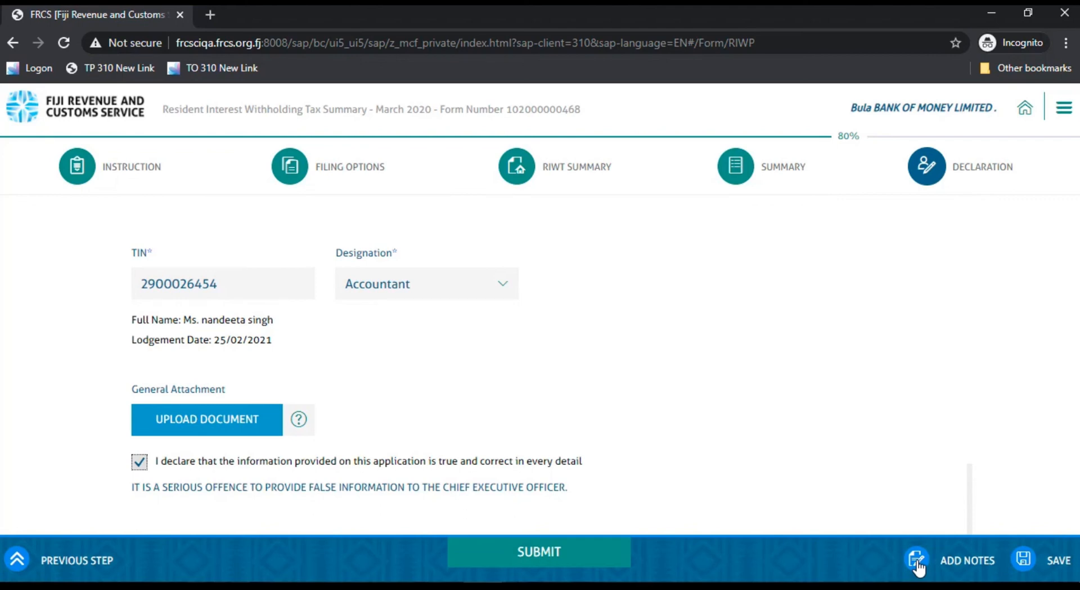
{"action": "left_click", "coordinate": [539, 553]}
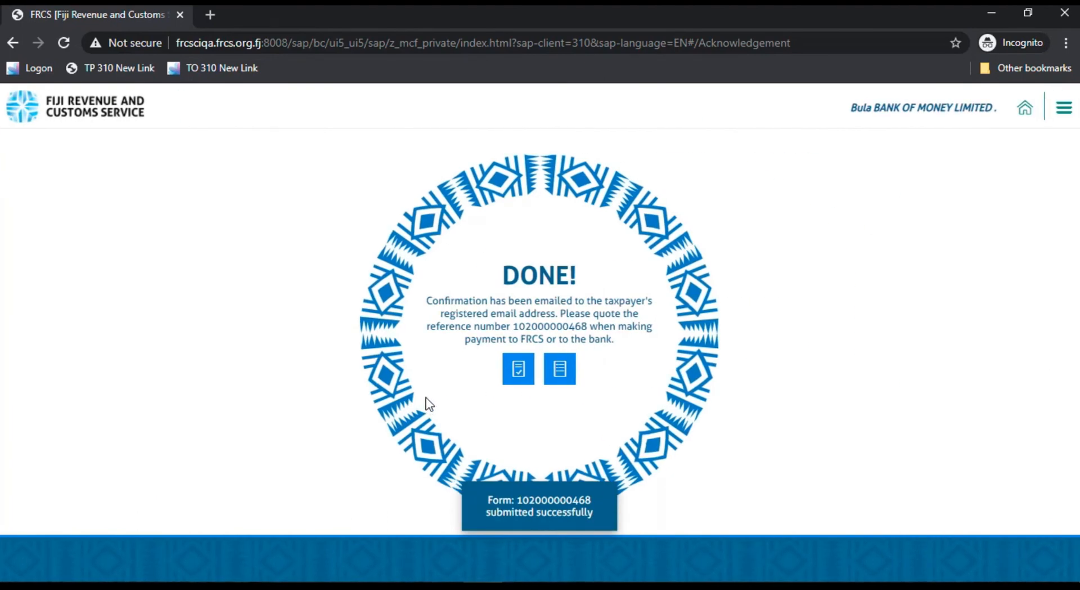
{"action": "left_click", "coordinate": [518, 371]}
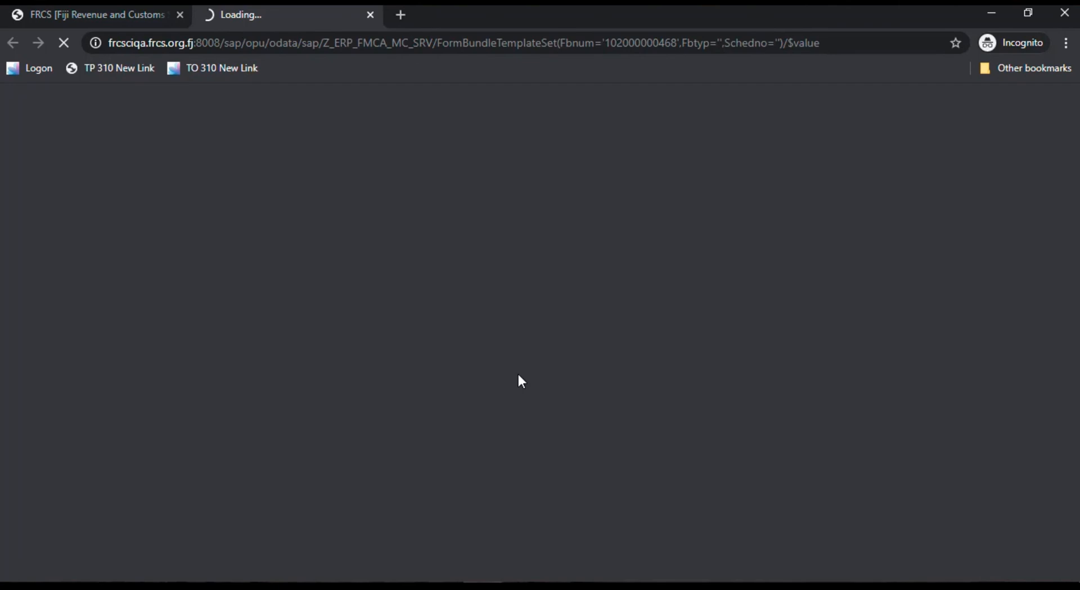